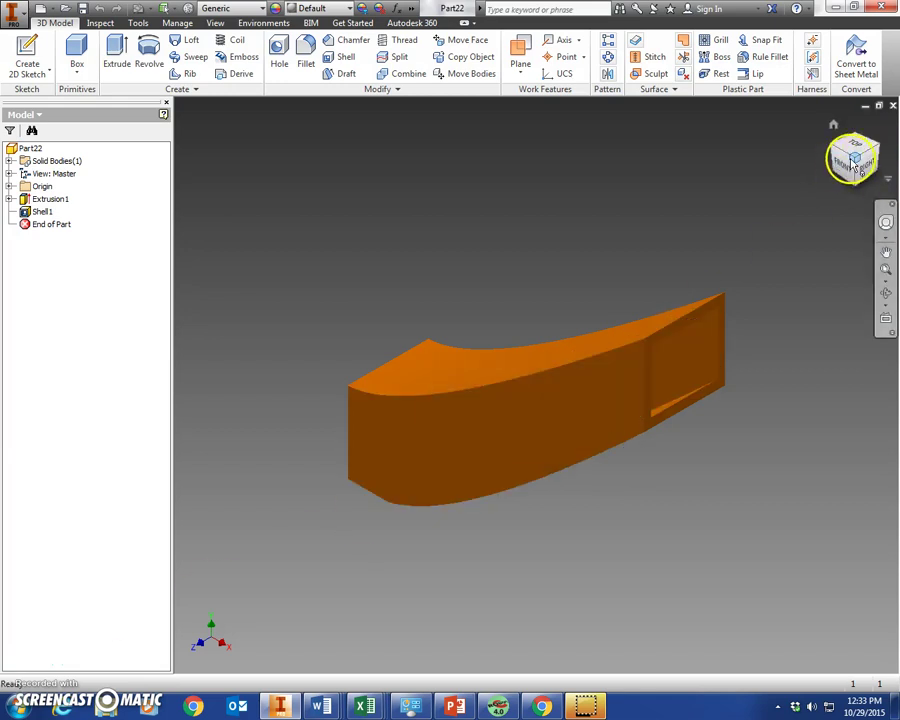
- Create a new part from the Standard (in).ipt template
mouse_move(828, 158)
left_mouse_down()
mouse_move(757, 154)
mouse_move(868, 147)
mouse_move(823, 114)
left_mouse_up()
left_click(832, 126)
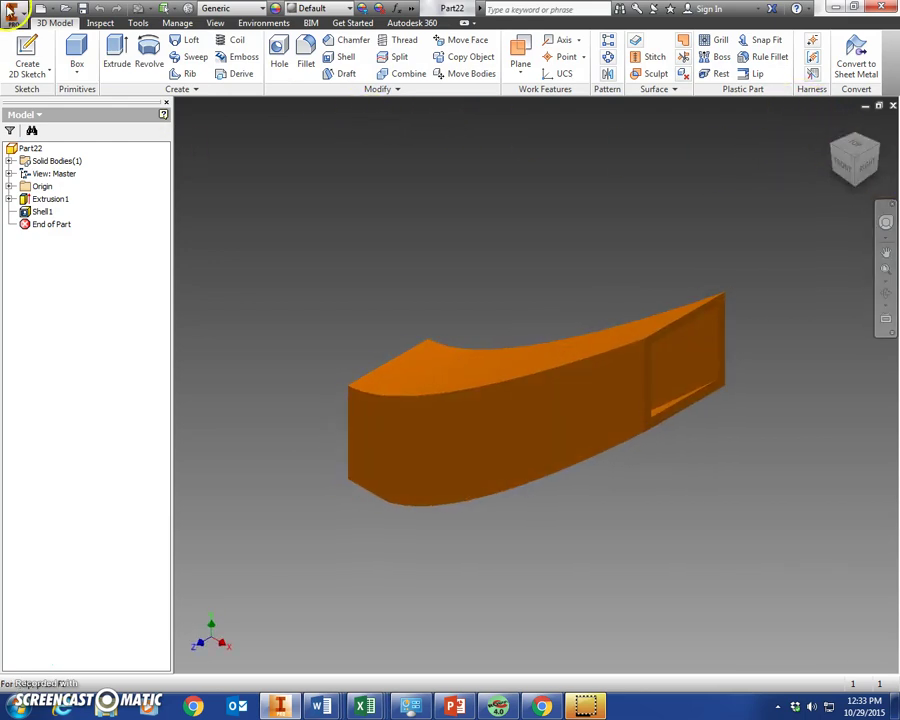
left_click(10, 10)
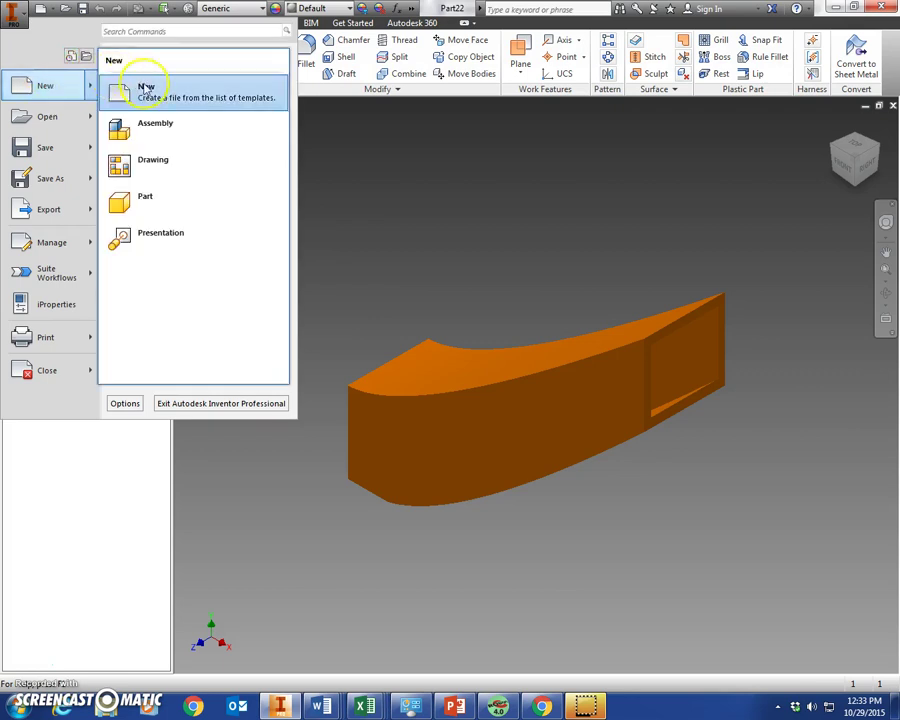
left_click(116, 66)
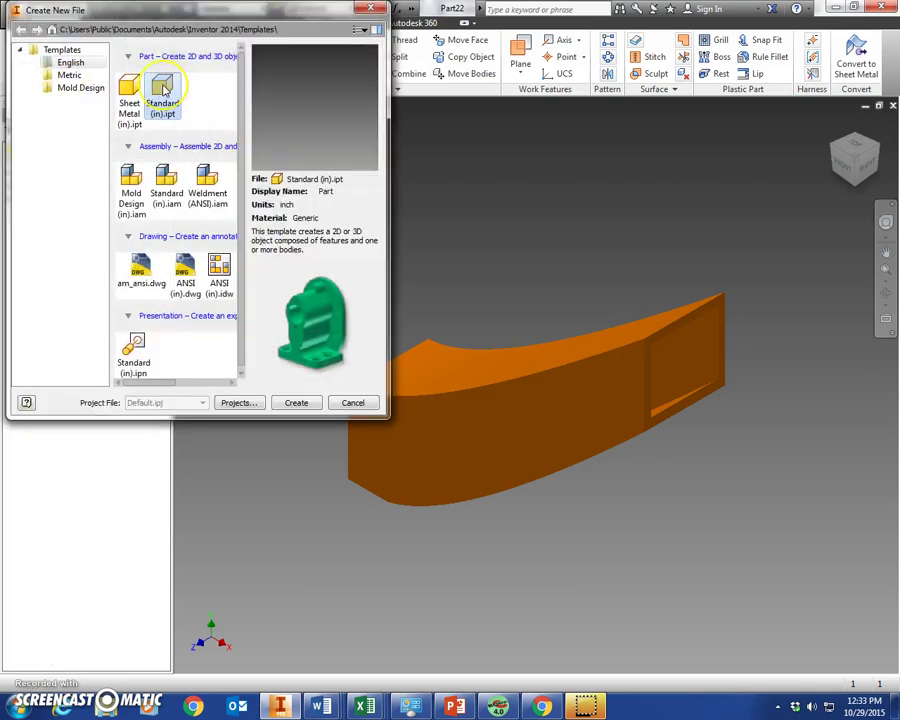
double_click(165, 88)
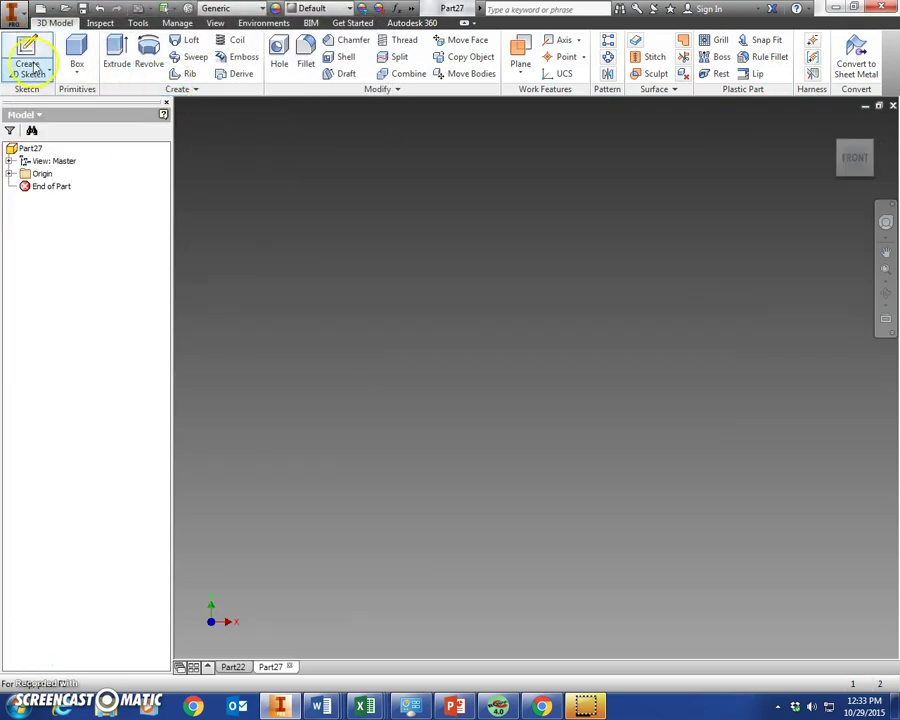
- Start a 2D sketch on the front XY origin plane
left_click(40, 68)
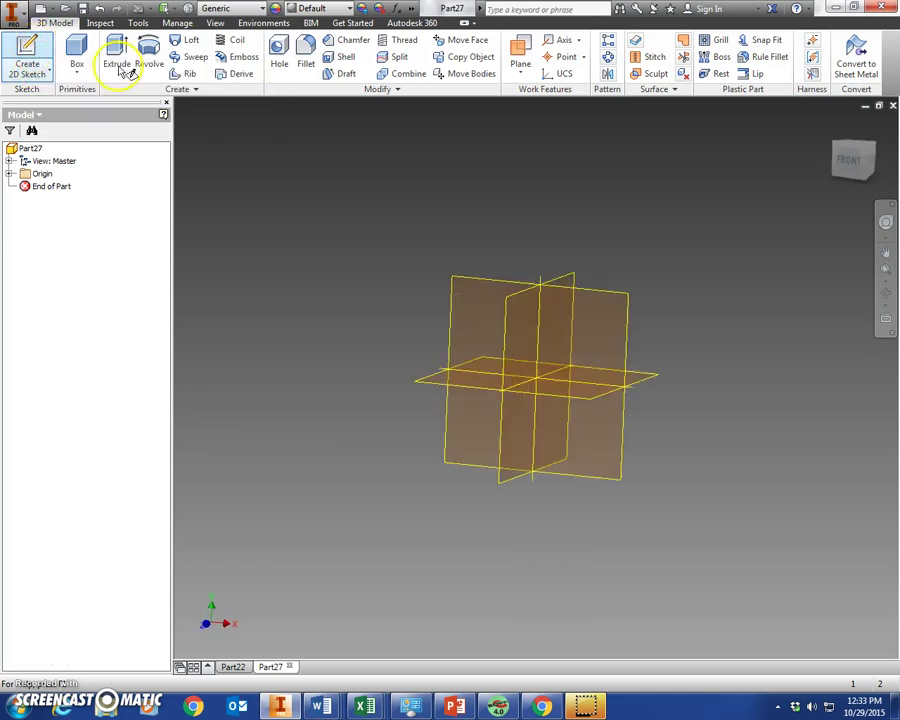
left_click(440, 204)
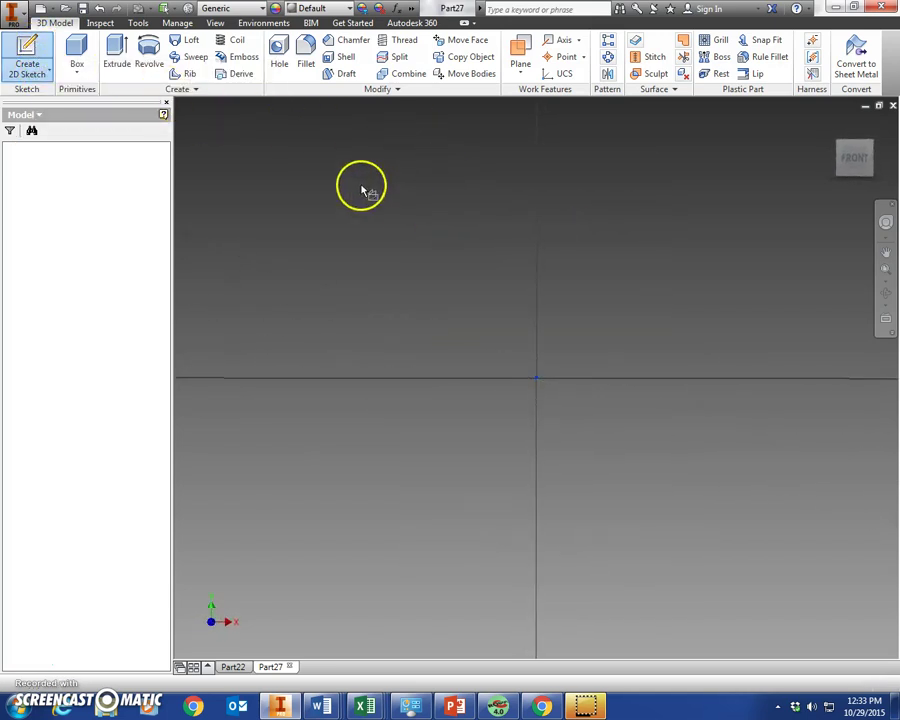
left_click(72, 78)
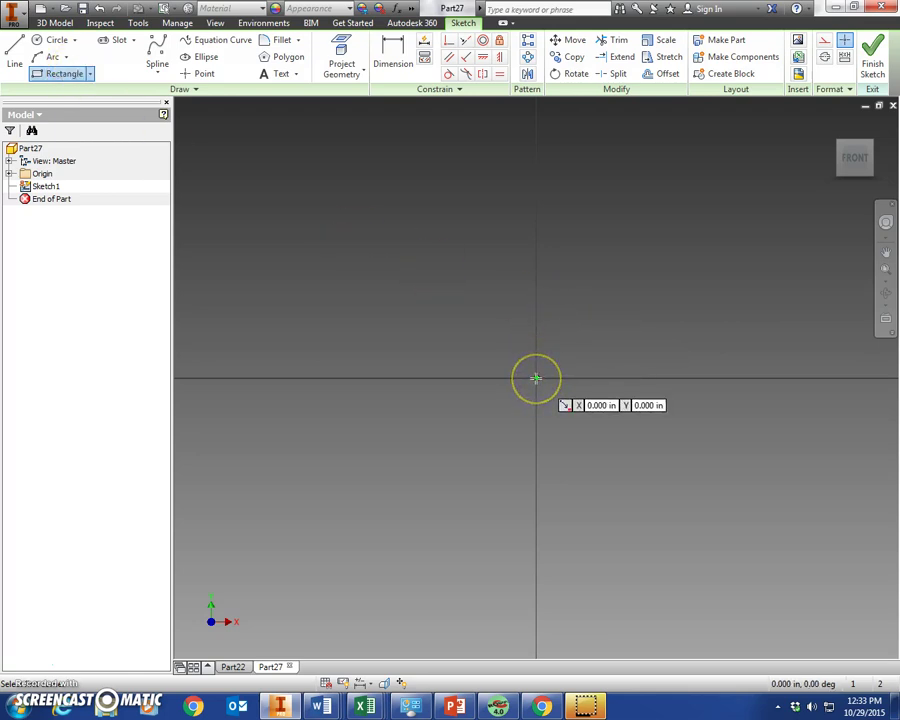
- Draw a 120 by 132 inch rectangle from the sketch origin and zoom to fit it
left_click_drag(536, 378, 675, 252)
type("120")
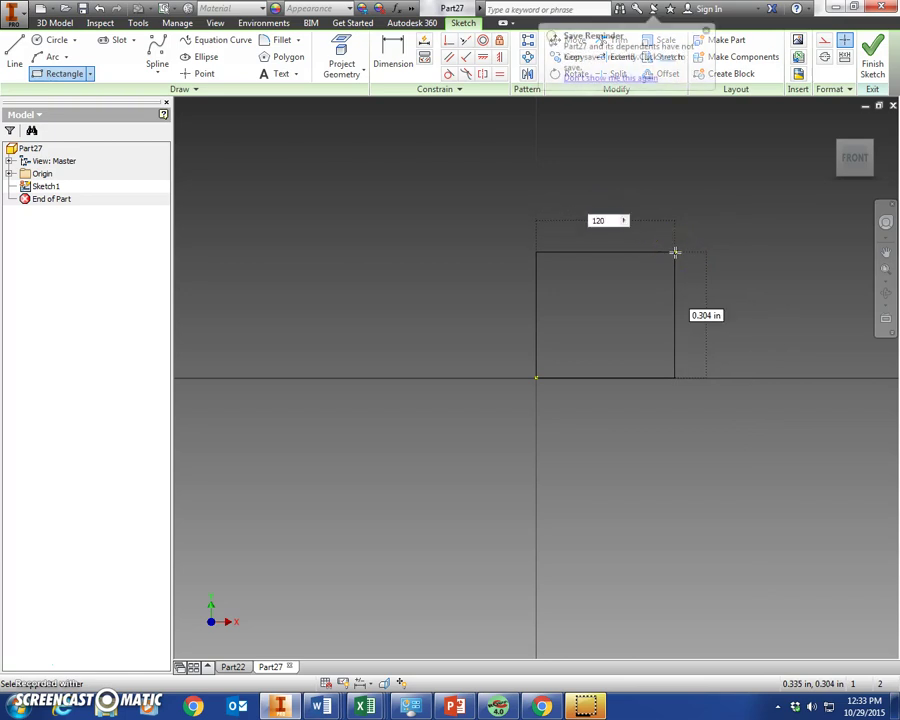
key("Tab")
type("132")
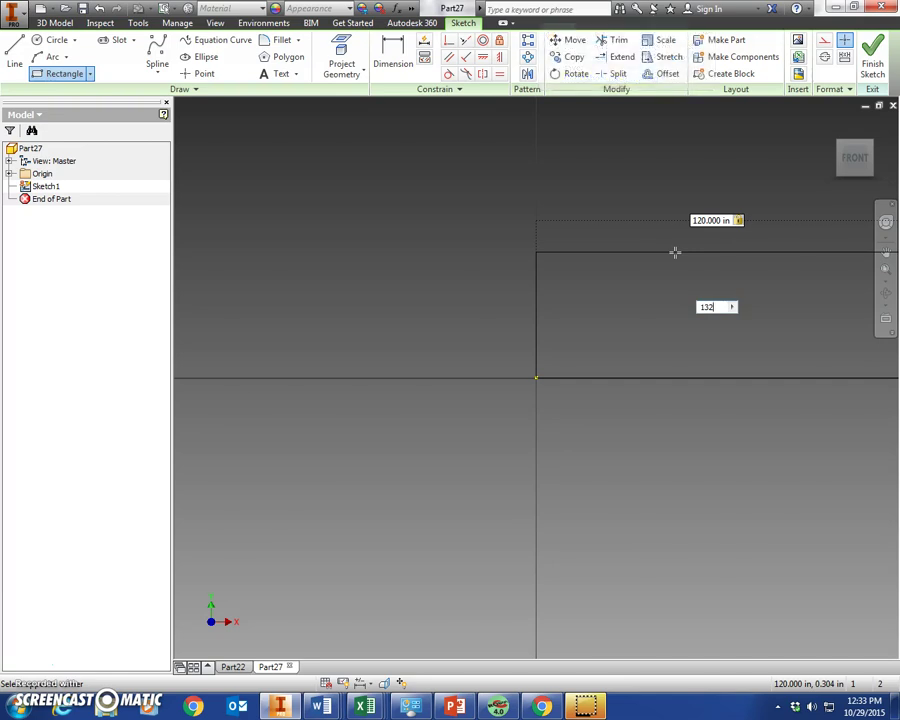
key("Return")
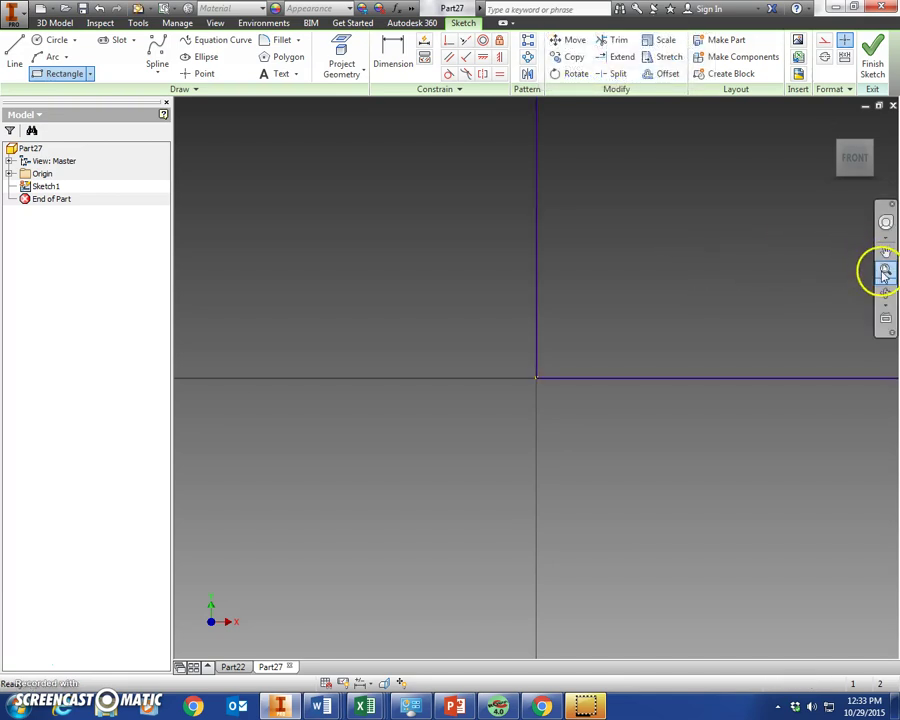
left_click(884, 272)
right_click(600, 210)
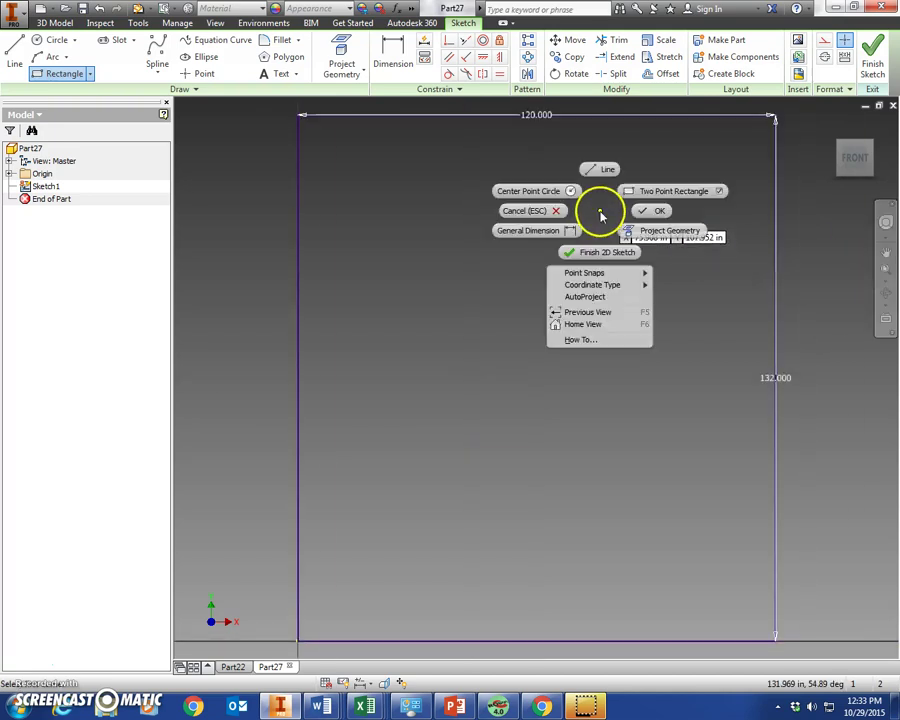
left_click(662, 212)
right_click(602, 210)
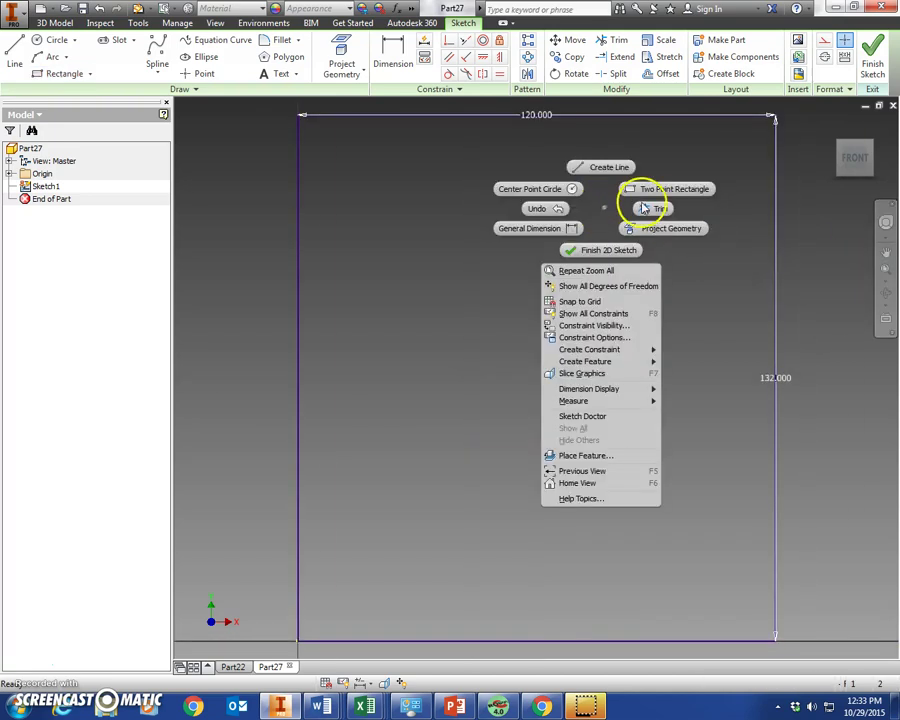
left_click(598, 212)
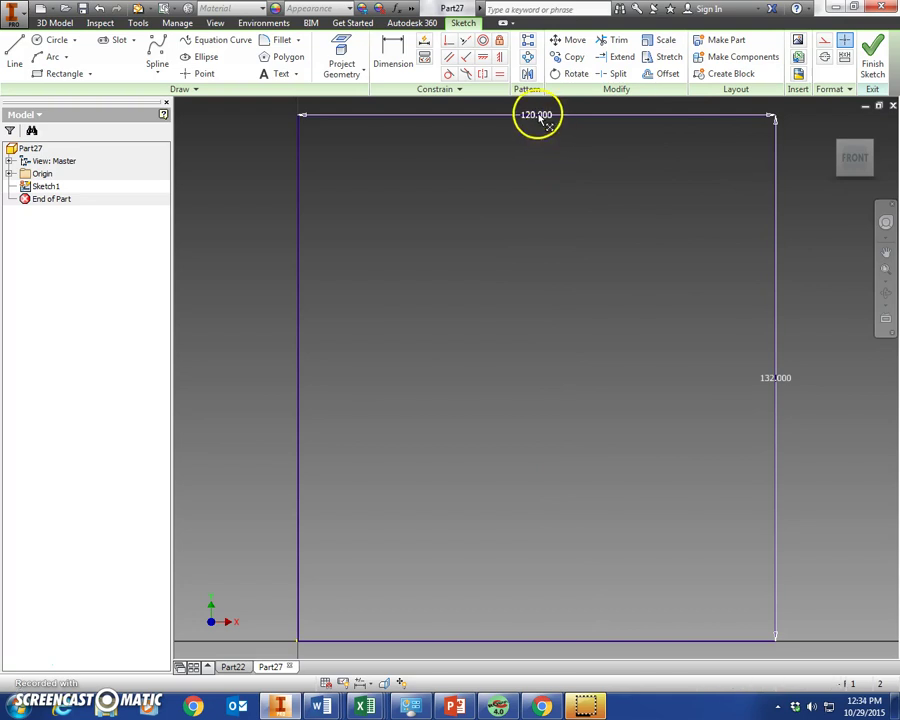
- Move the 120 and 132 dimensions clear of the rectangle's edges
left_click_drag(540, 116, 536, 143)
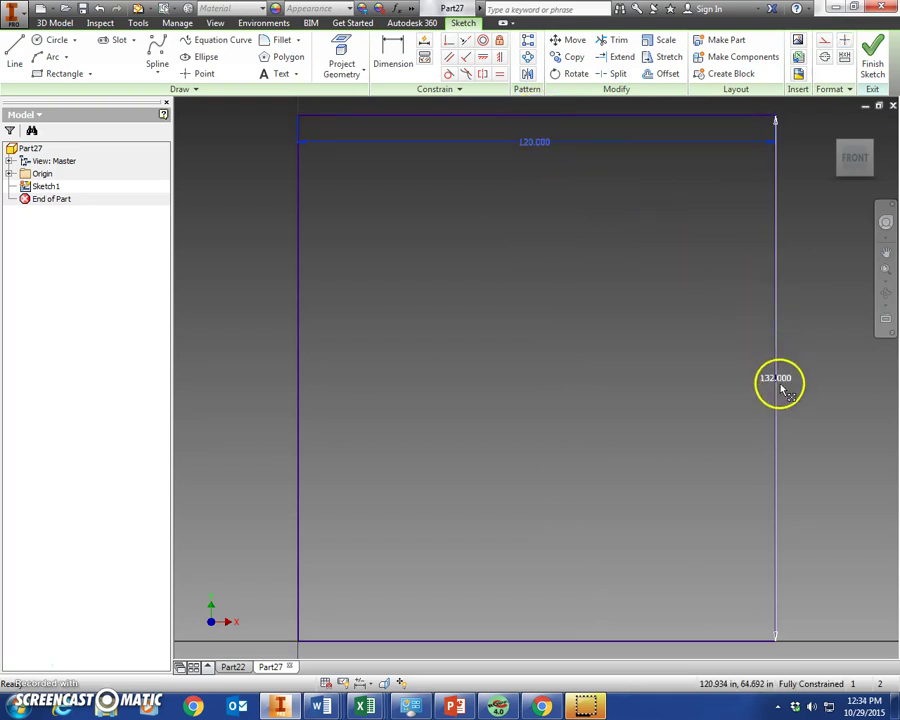
mouse_move(781, 387)
left_mouse_down()
mouse_move(827, 376)
mouse_move(834, 364)
left_mouse_up()
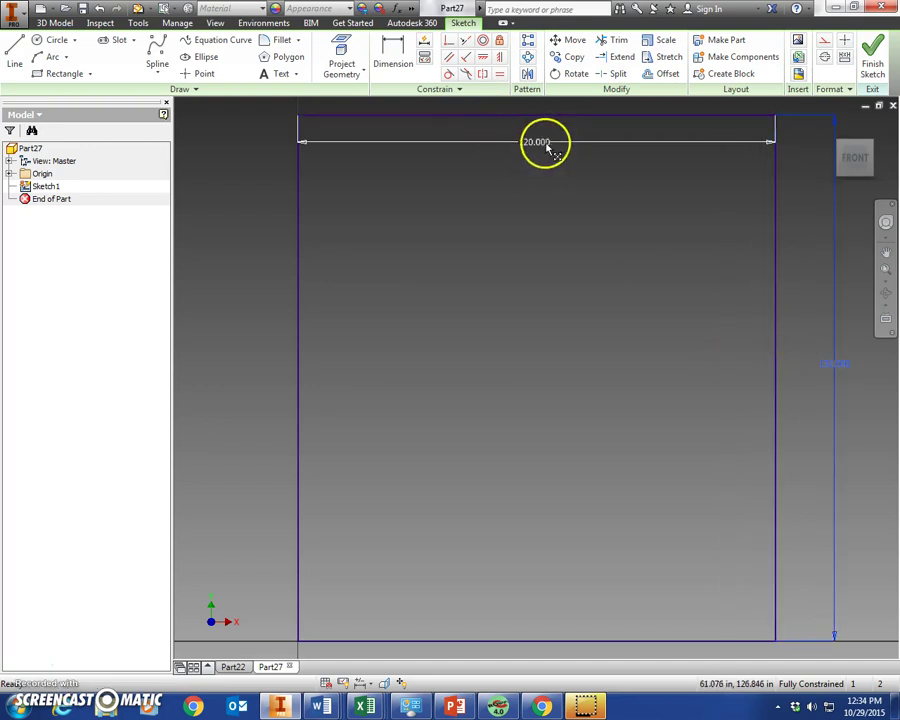
left_click_drag(537, 142, 536, 158)
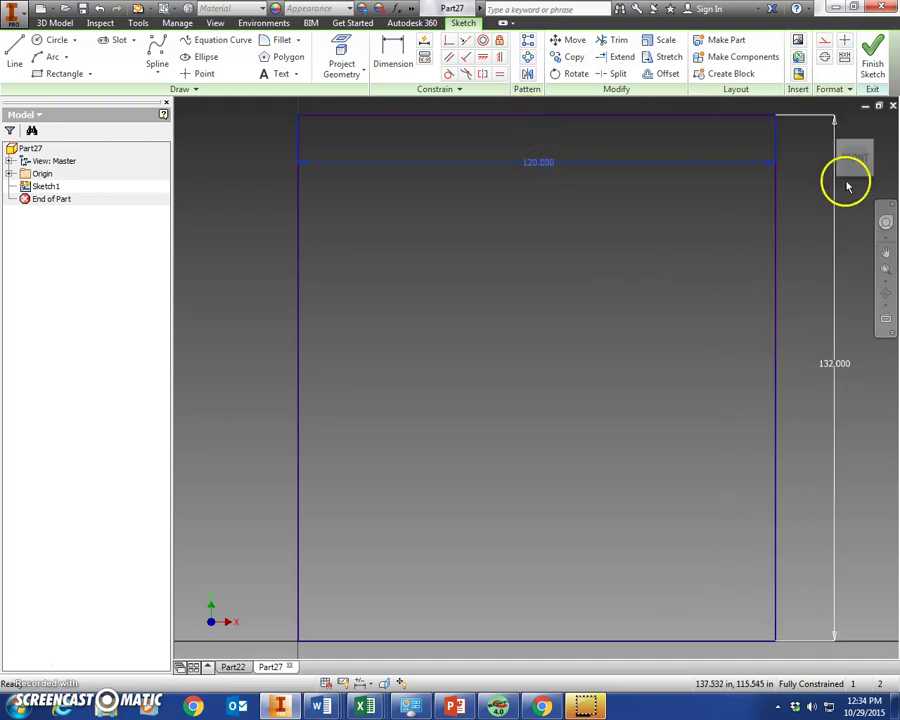
key("Escape")
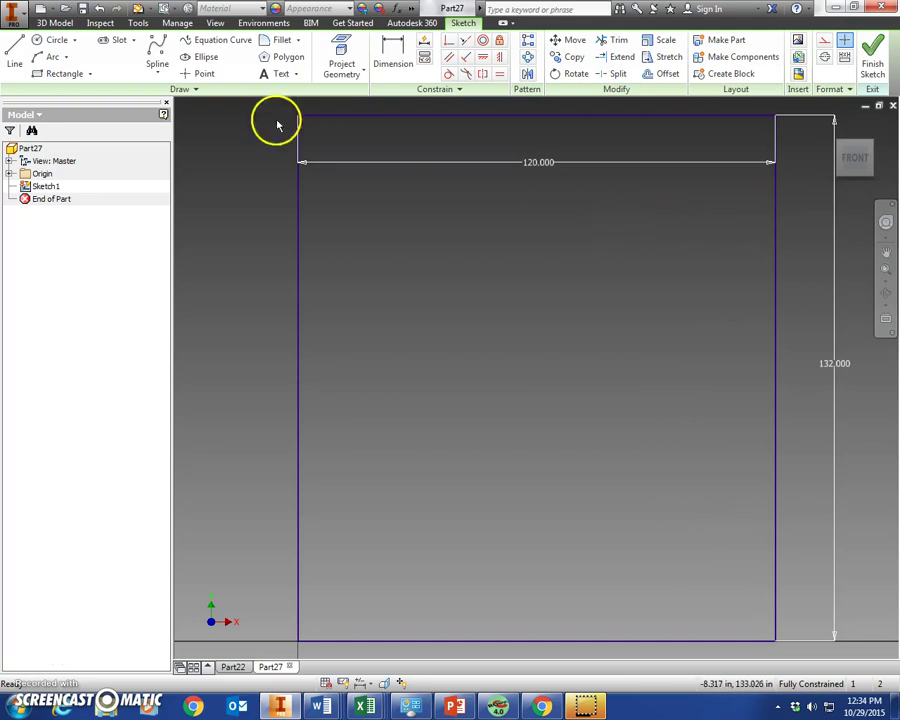
- Draw two horizontal lines across the rectangle, one upper and one lower
left_click(15, 47)
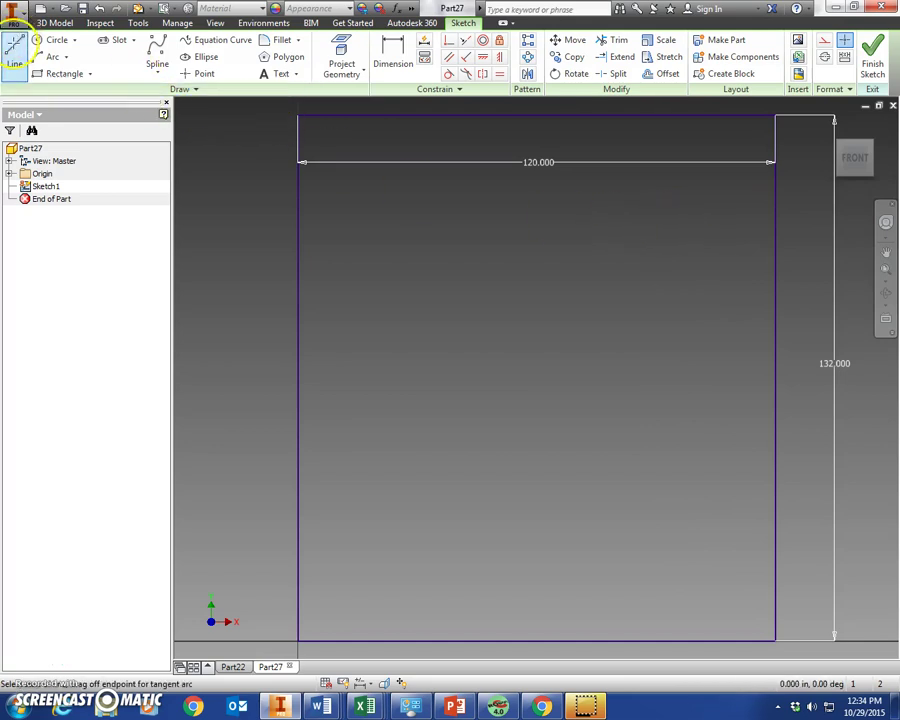
left_click(298, 208)
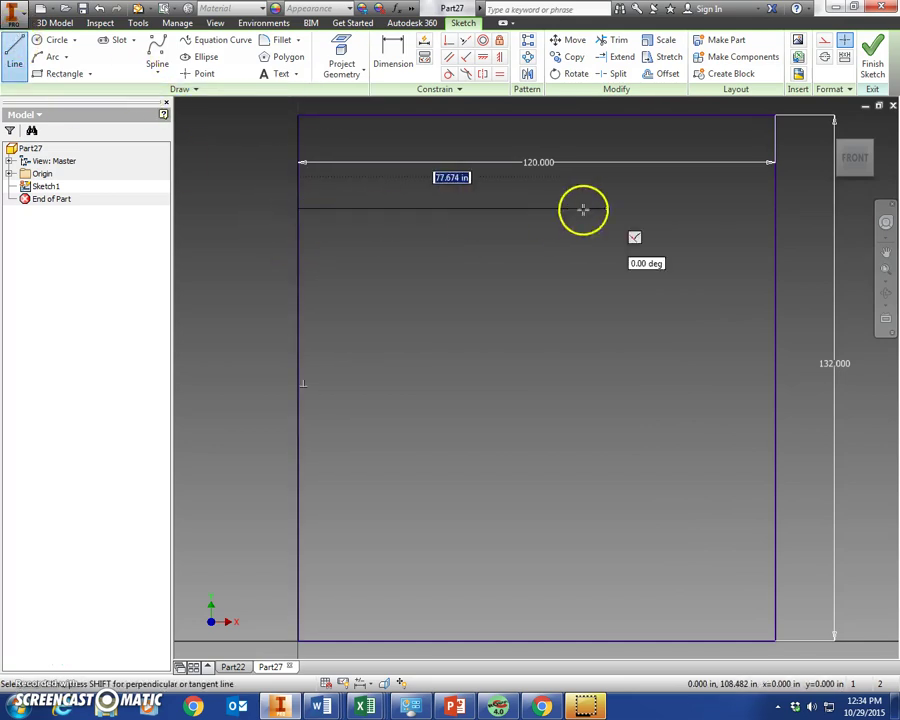
double_click(774, 207)
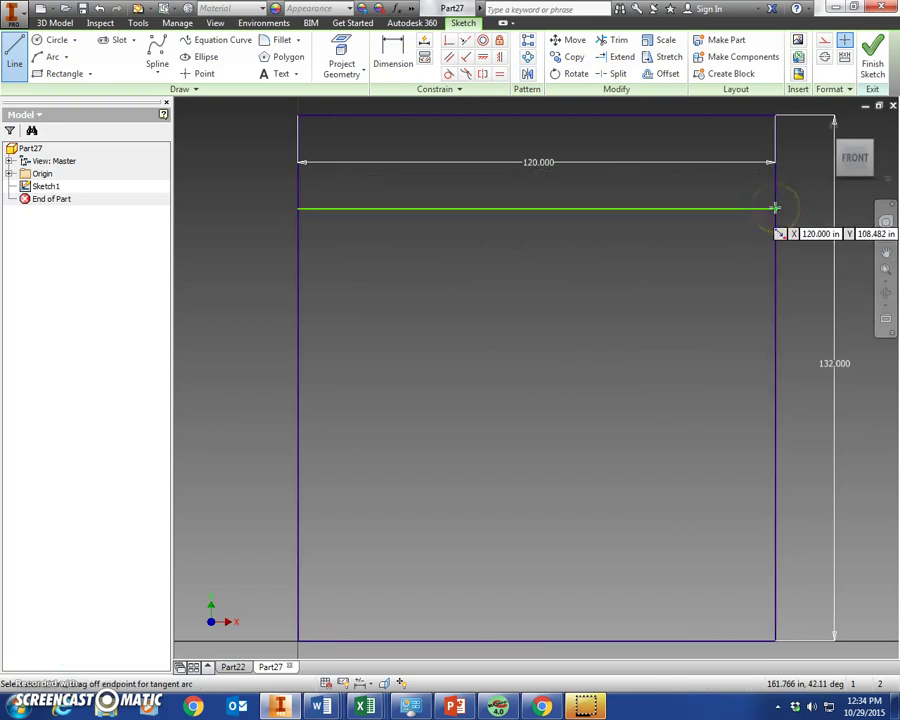
left_click(298, 525)
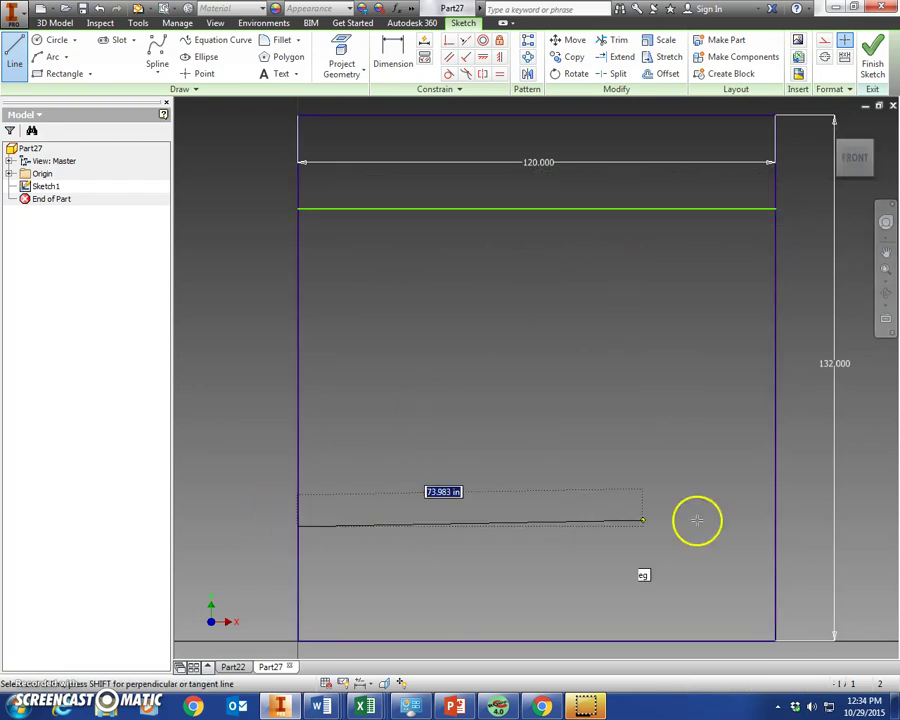
double_click(776, 526)
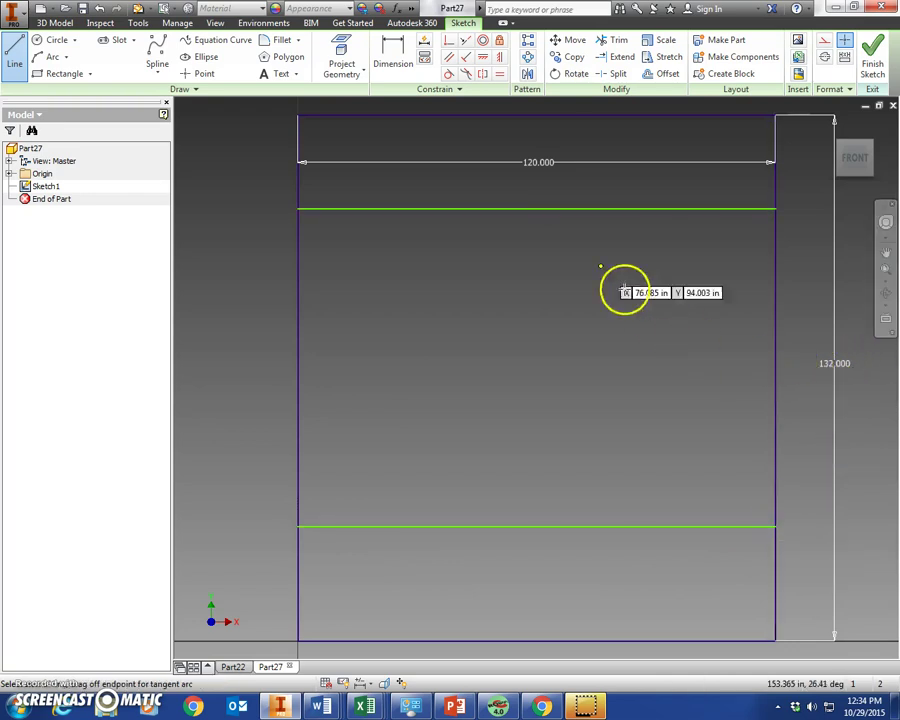
- Dimension the upper line 36 from the top edge and the lower line 36 from the bottom edge
left_click(404, 47)
left_click(561, 209)
left_click(548, 118)
left_click(598, 143)
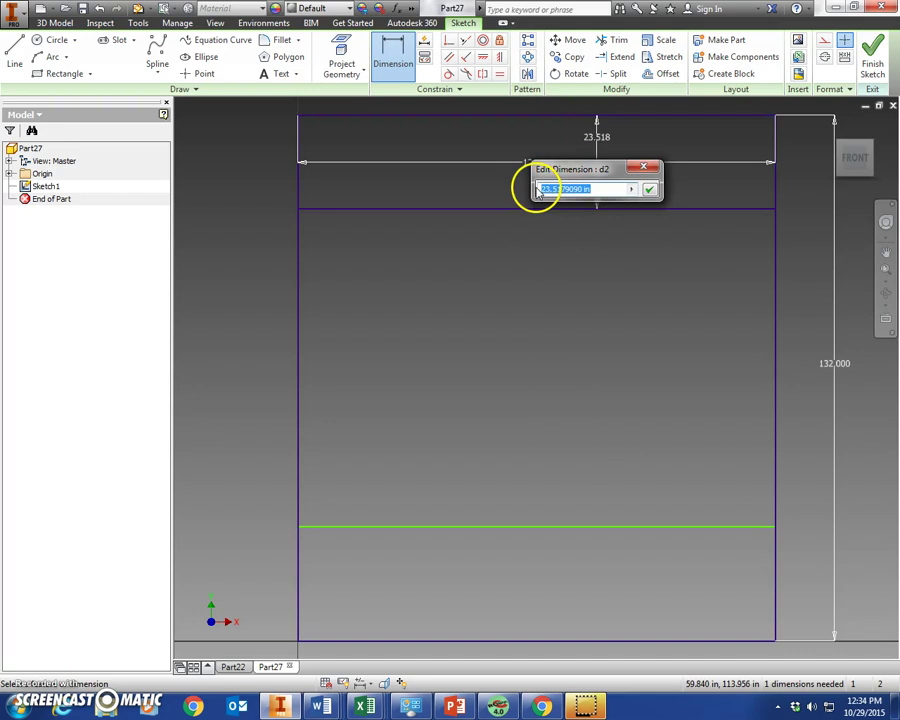
type("36.000")
key("Return")
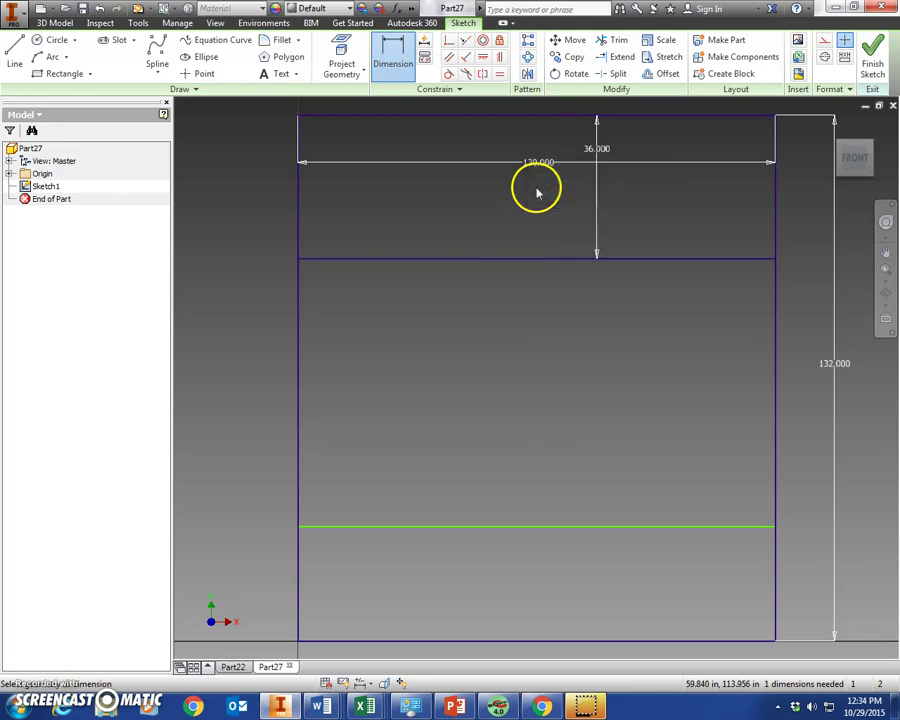
left_click(701, 527)
left_click(752, 642)
left_click(643, 594)
type("36")
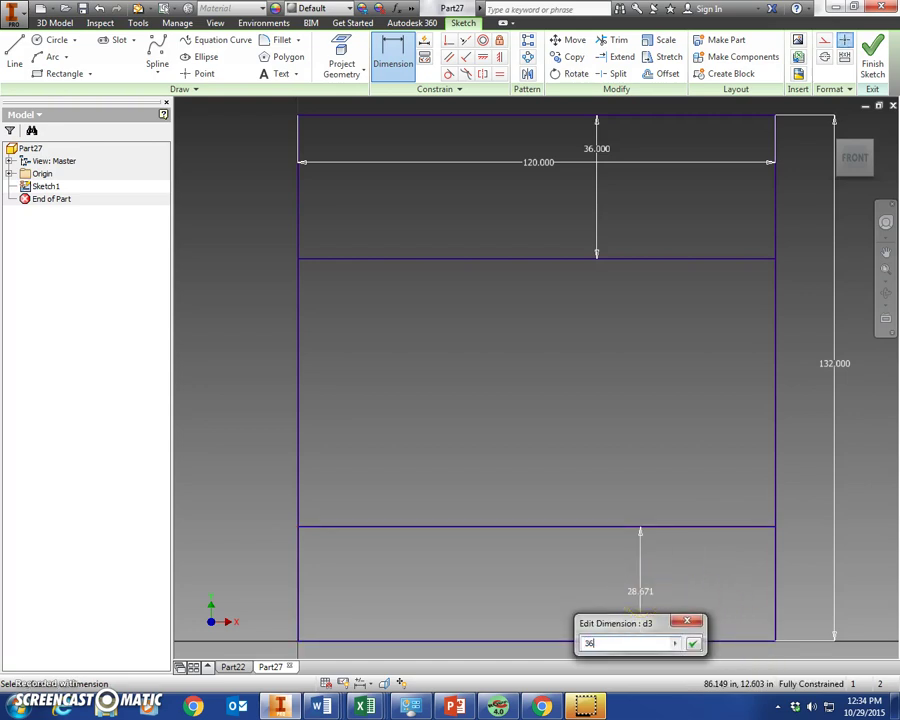
key("Return")
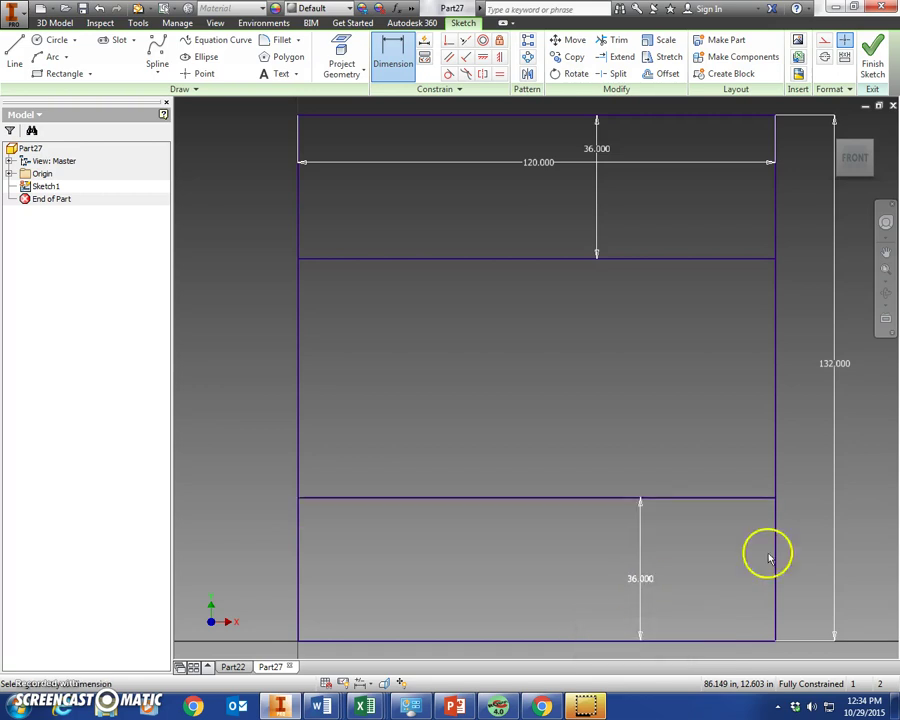
- Delete the 132, 120 and both 36 dimensions from the sketch
right_click(632, 356)
left_click(691, 352)
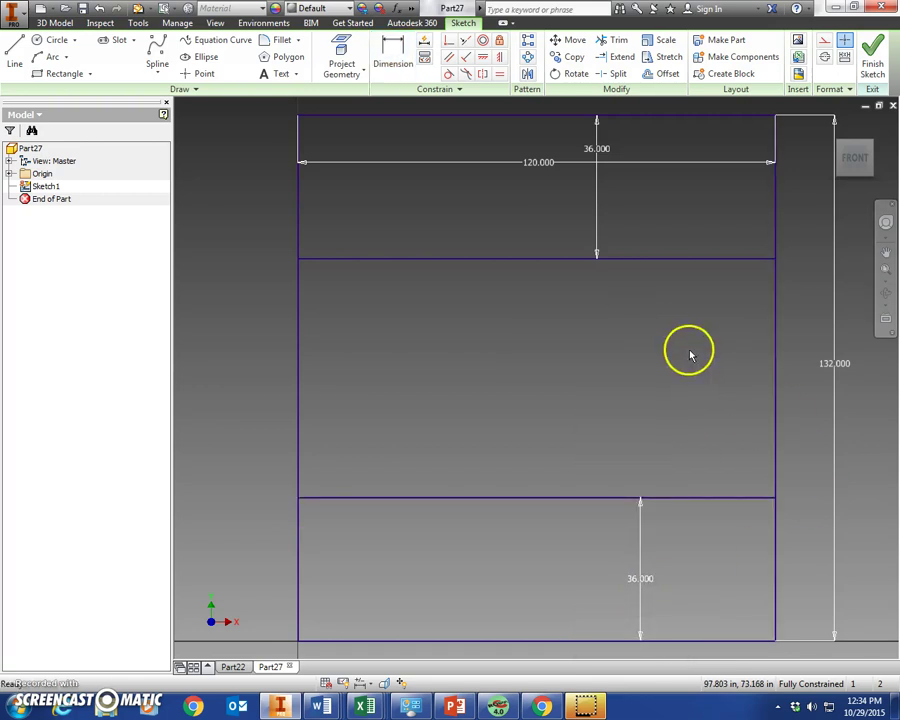
right_click(845, 370)
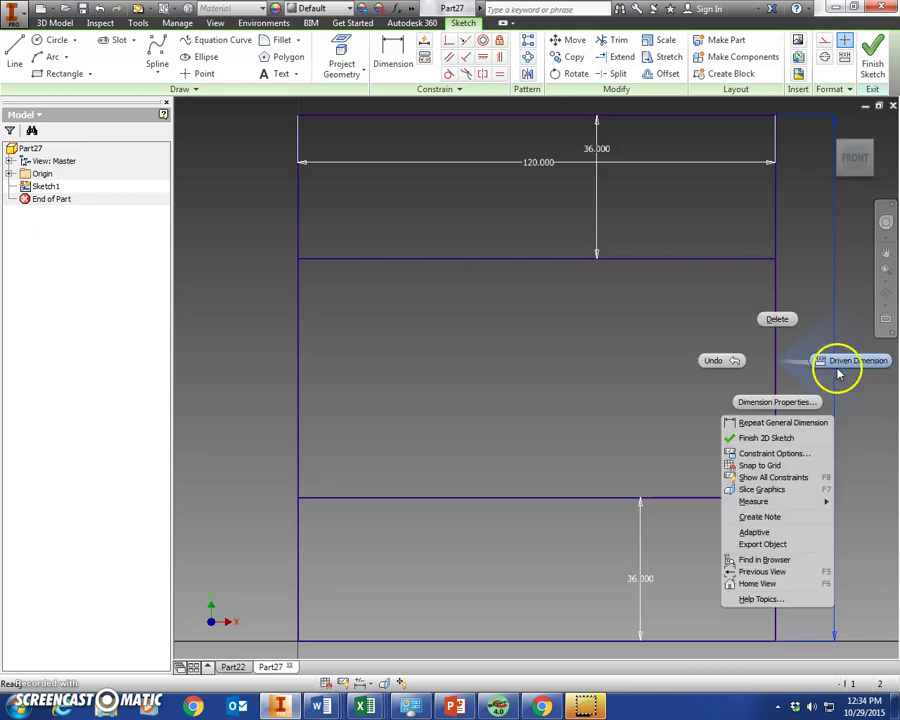
left_click(778, 319)
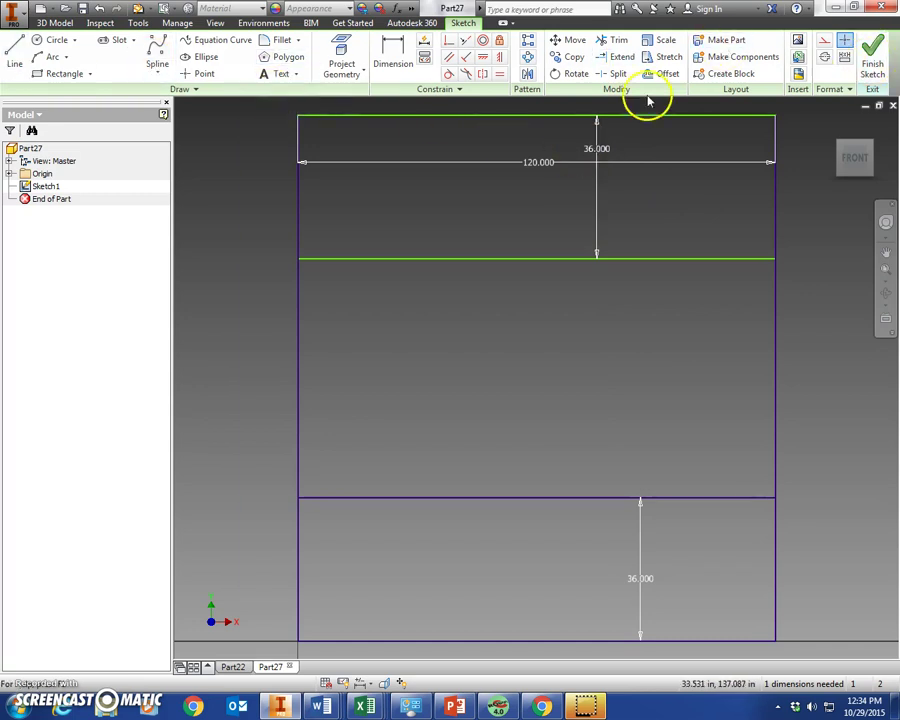
right_click(596, 148)
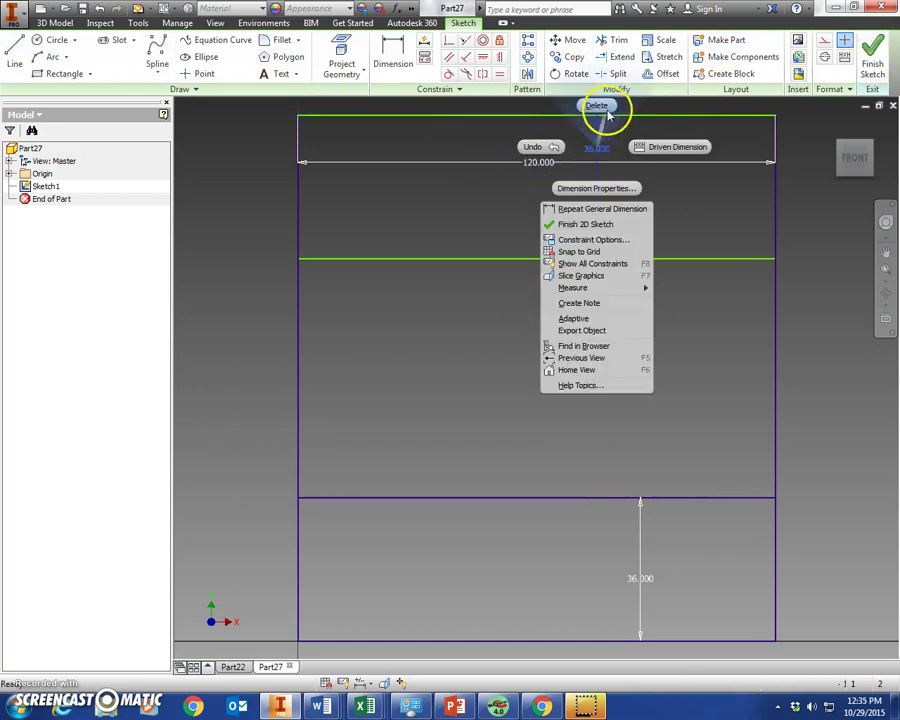
left_click(598, 108)
right_click(530, 165)
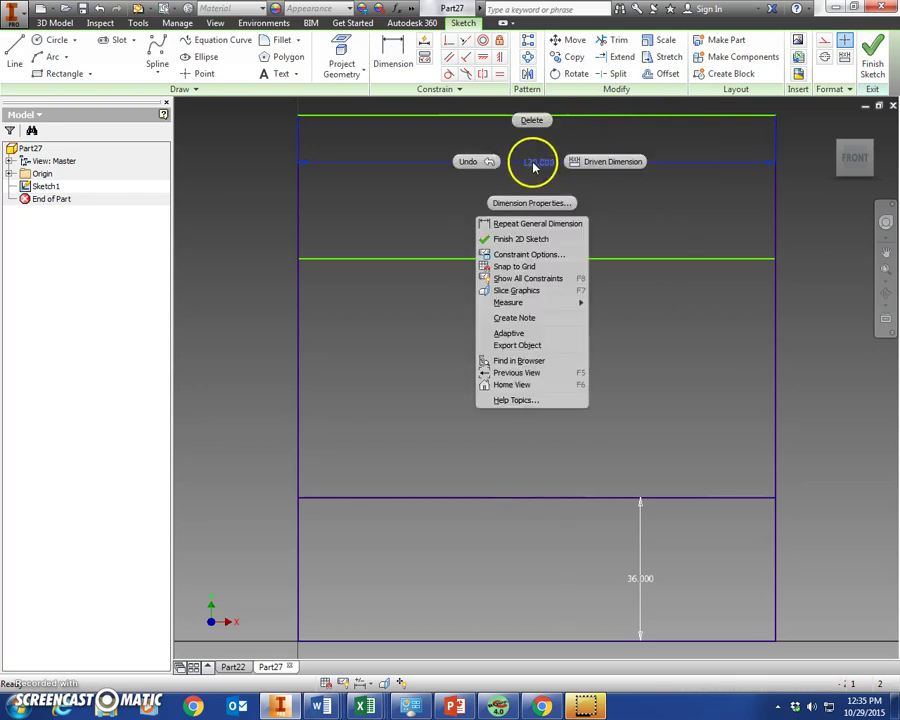
left_click(540, 120)
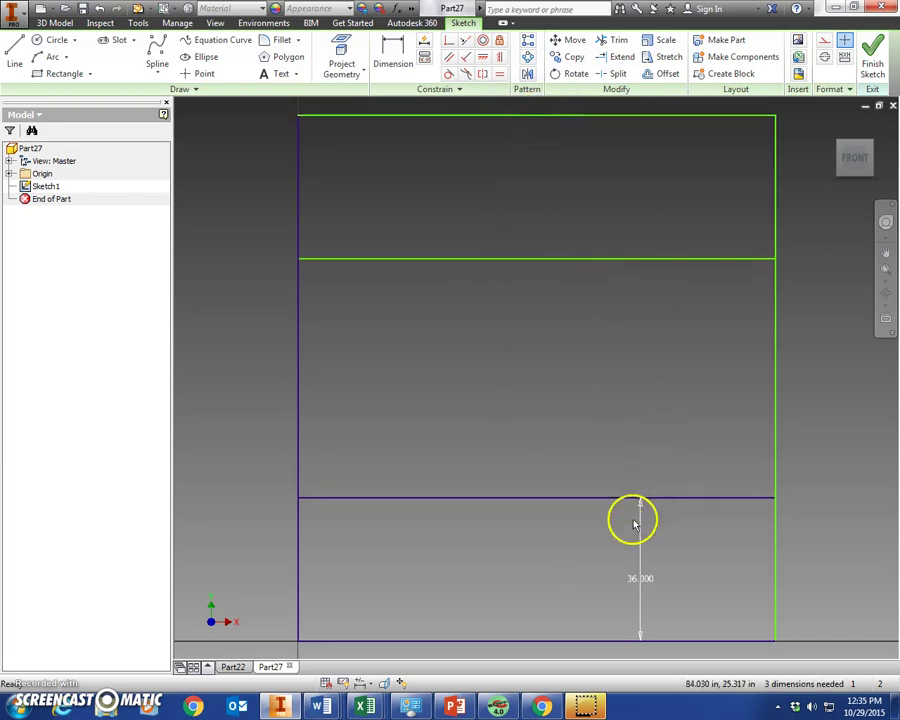
right_click(640, 580)
left_click(636, 578)
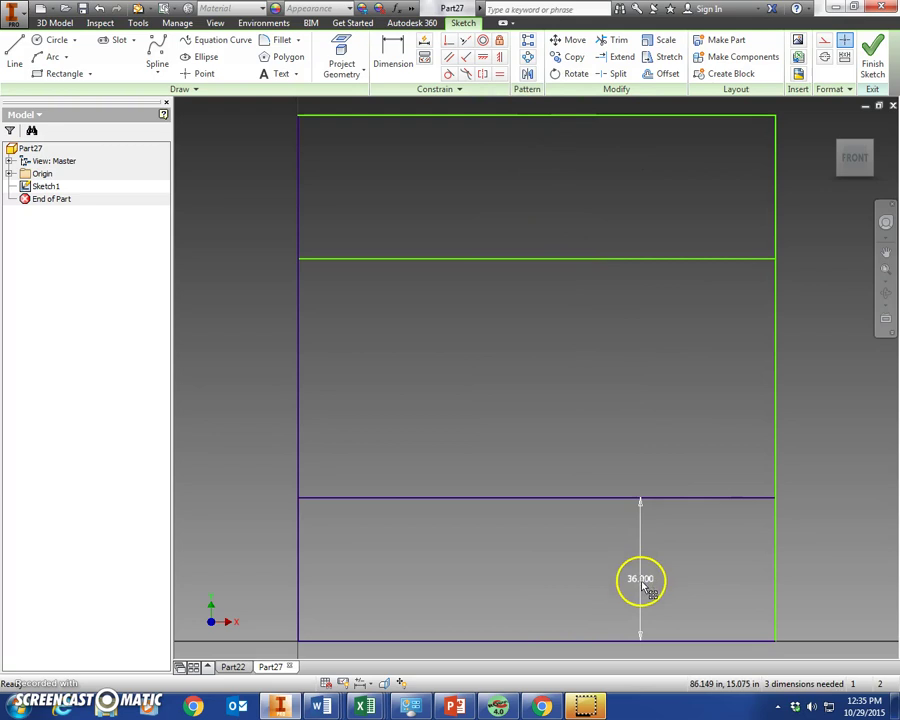
right_click(640, 578)
left_click(638, 535)
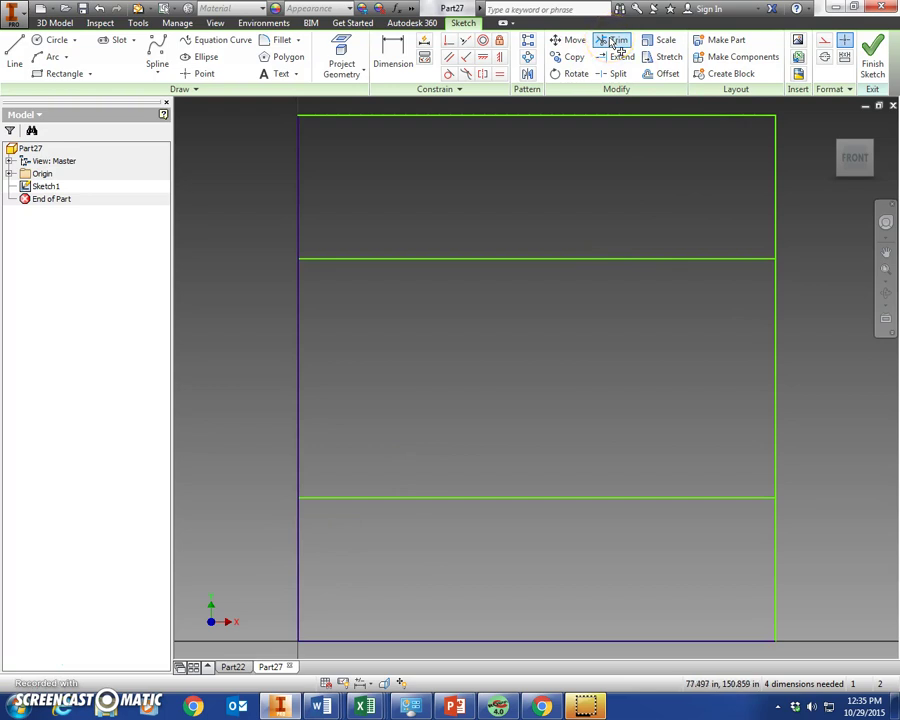
- Trim away the horizontal lines and outline edges, keeping only the upper-right and lower-left verticals
left_click(605, 45)
left_click(298, 310)
left_click(775, 308)
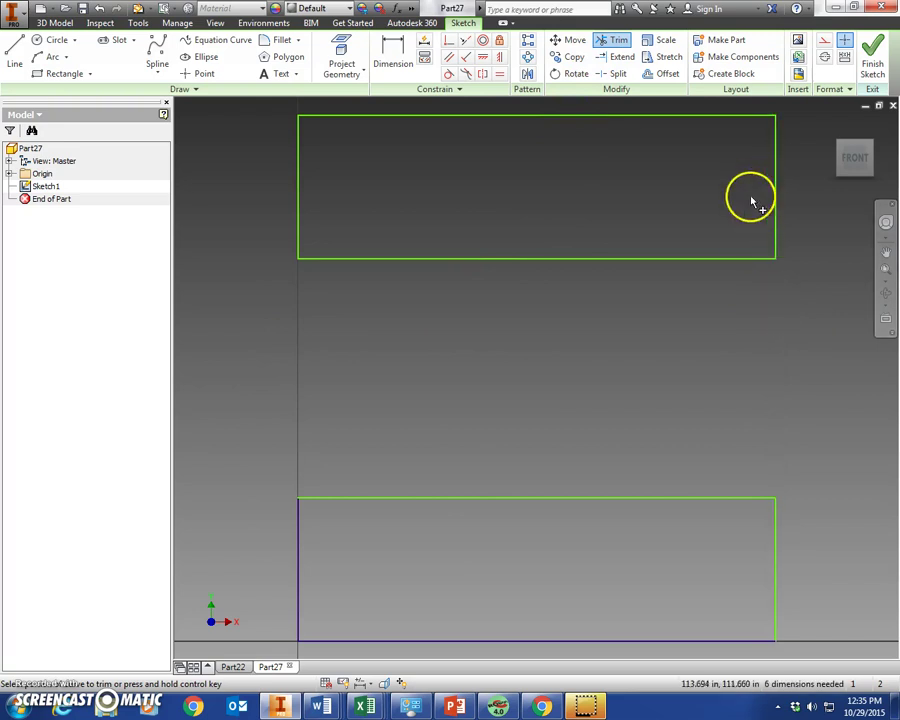
left_click(618, 117)
left_click(649, 260)
left_click(297, 155)
left_click(705, 497)
left_click(776, 538)
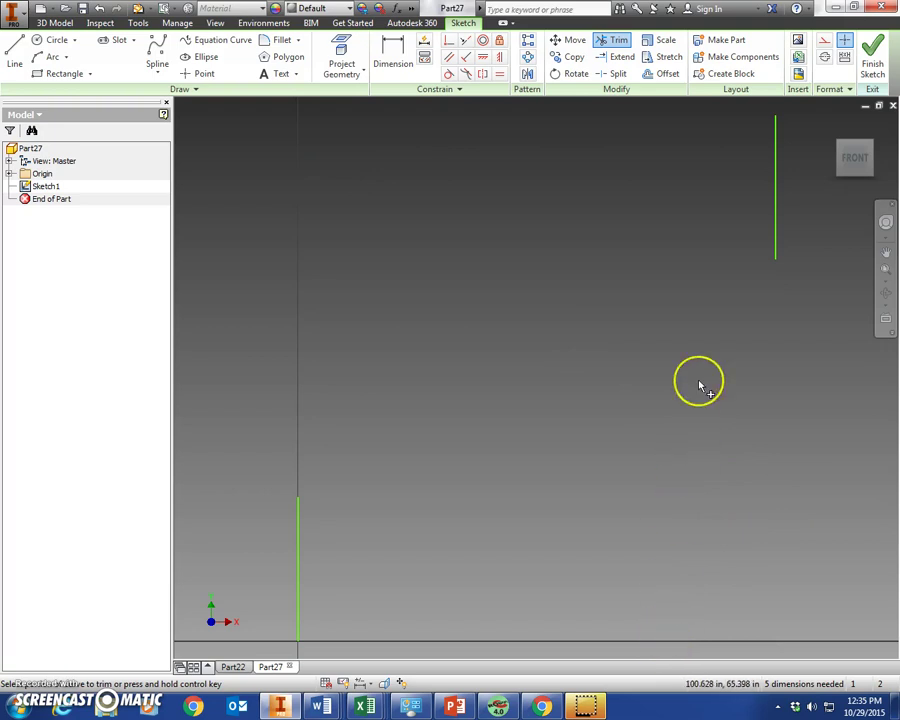
- Draw a 20 in horizontal line rightward from the lower-left vertical's bottom endpoint
key("Escape")
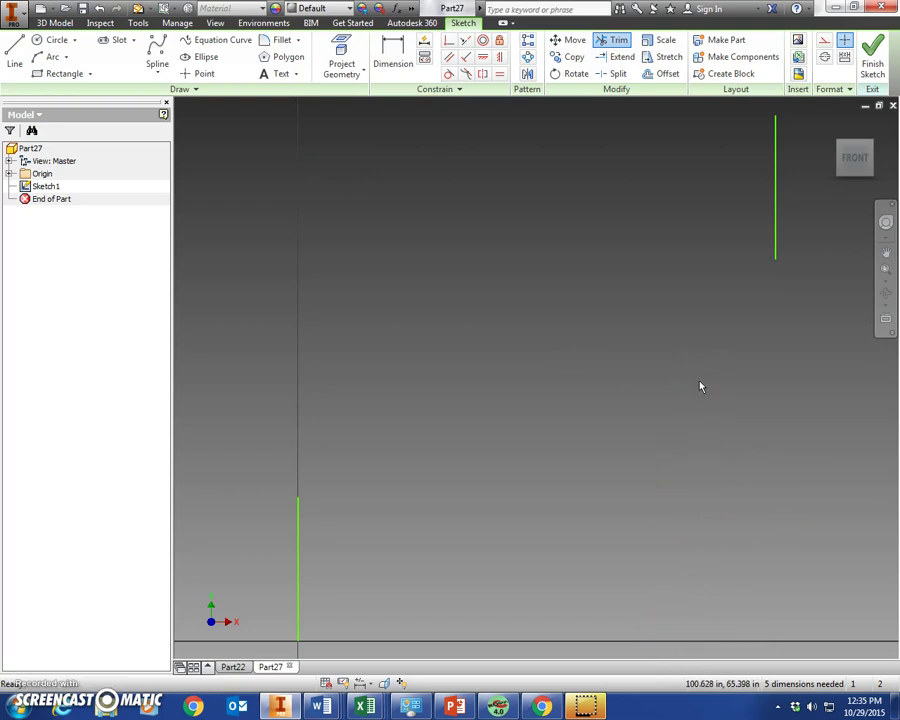
left_click(13, 50)
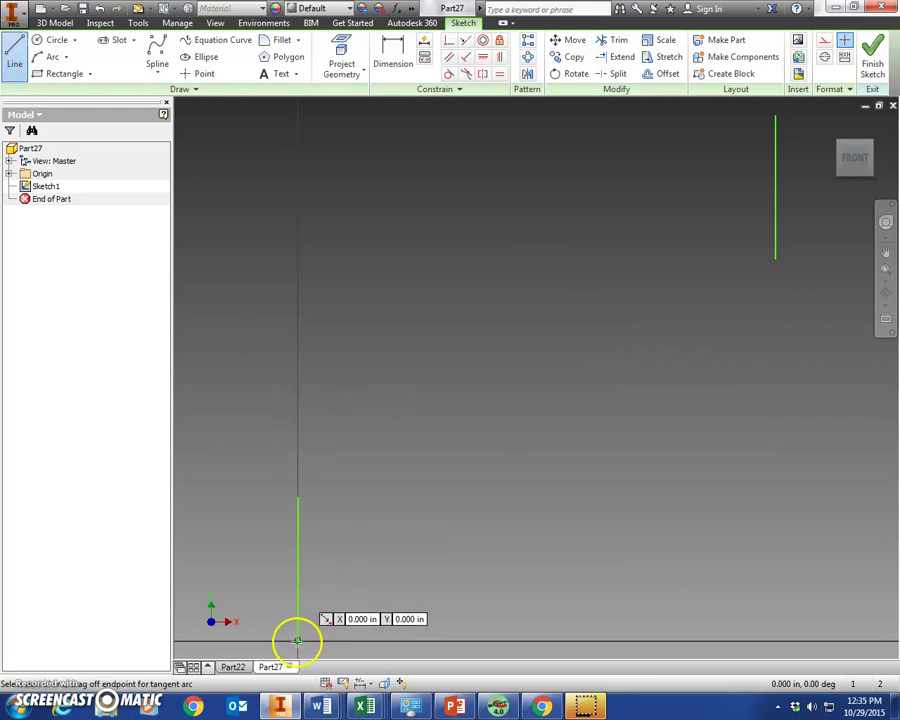
left_click(297, 638)
type("20")
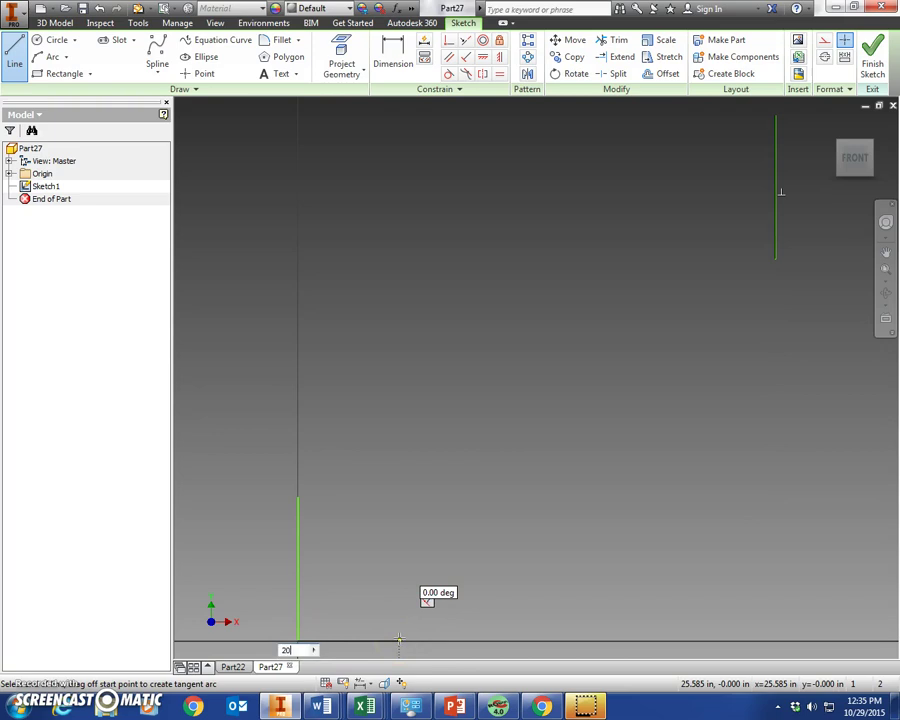
key("Tab")
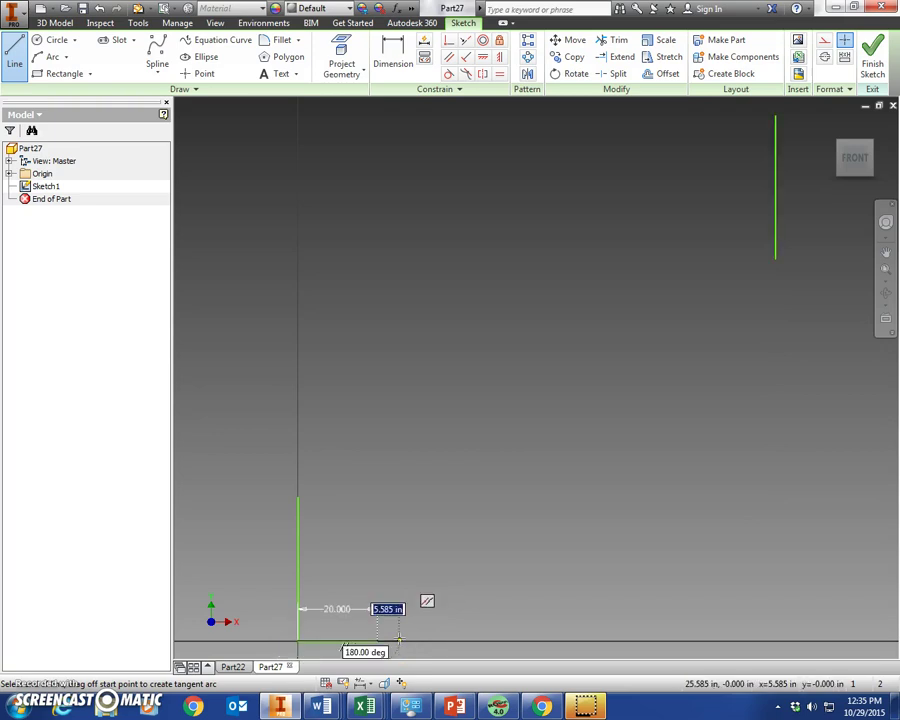
key("Return")
key("Escape")
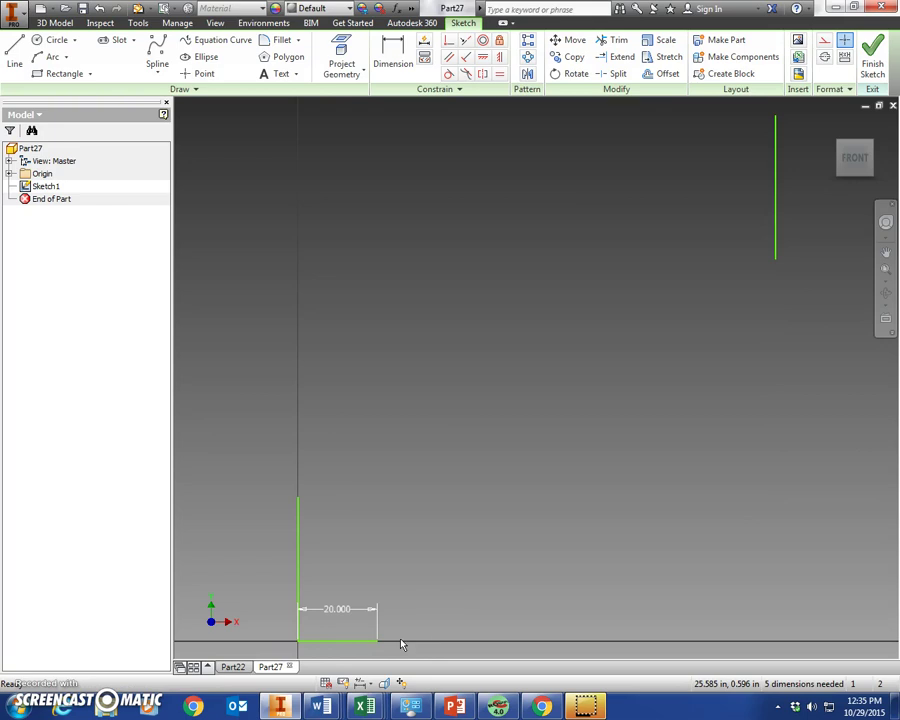
- Draw a spline from the lower-left line's top to the upper-right line's top
left_click(152, 50)
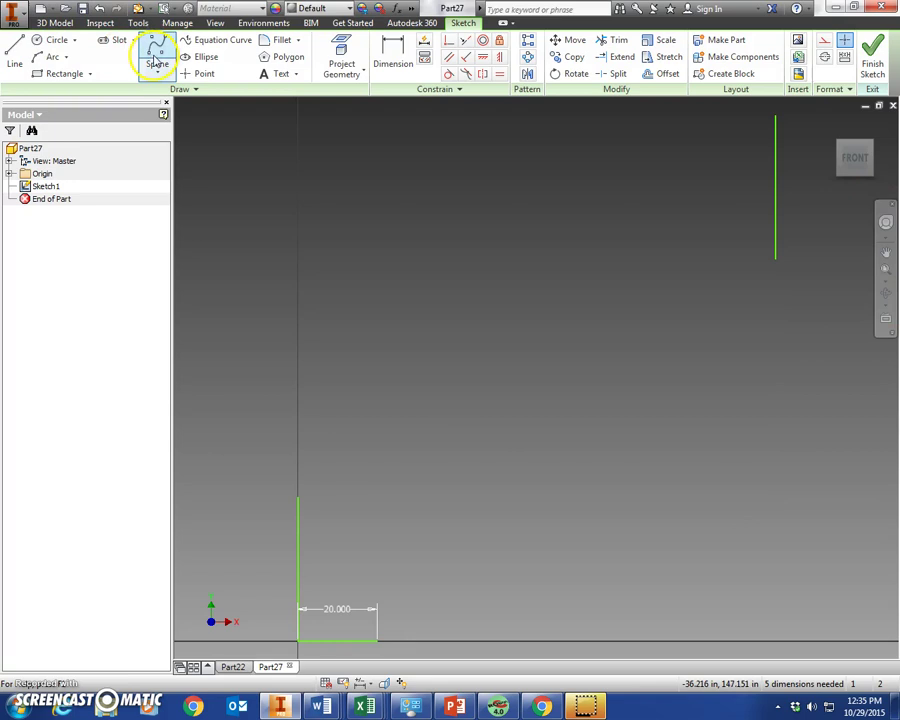
left_click(157, 50)
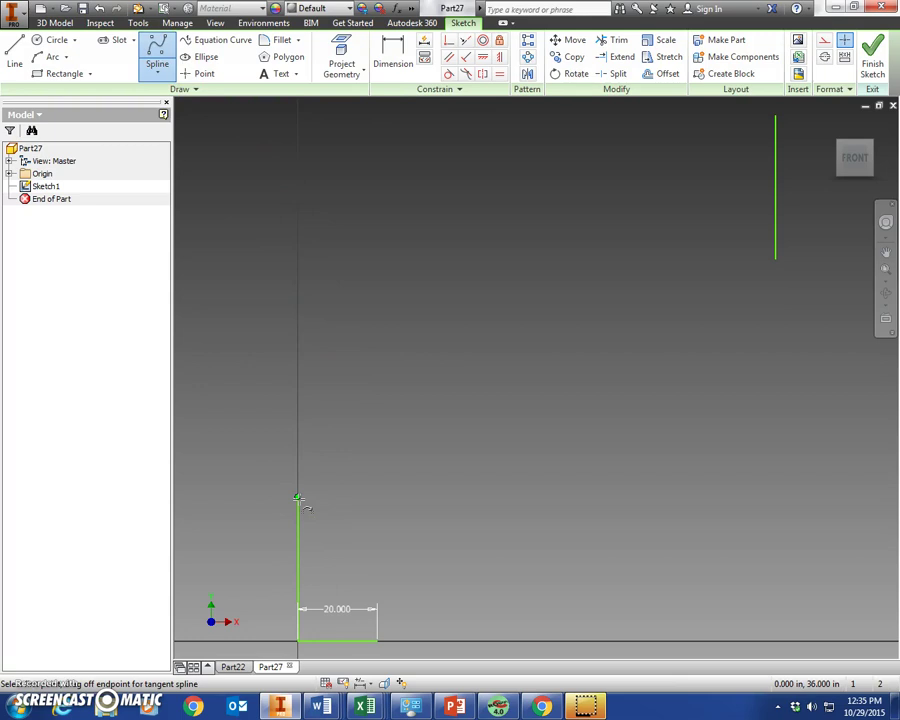
left_click_drag(297, 497, 418, 497)
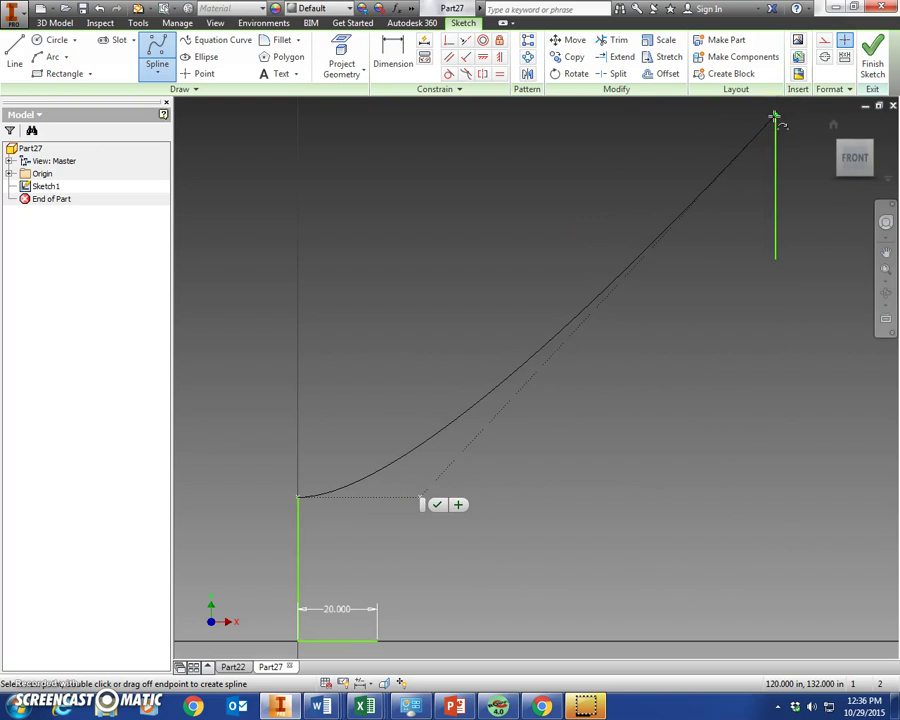
left_click(775, 118)
left_click(795, 123)
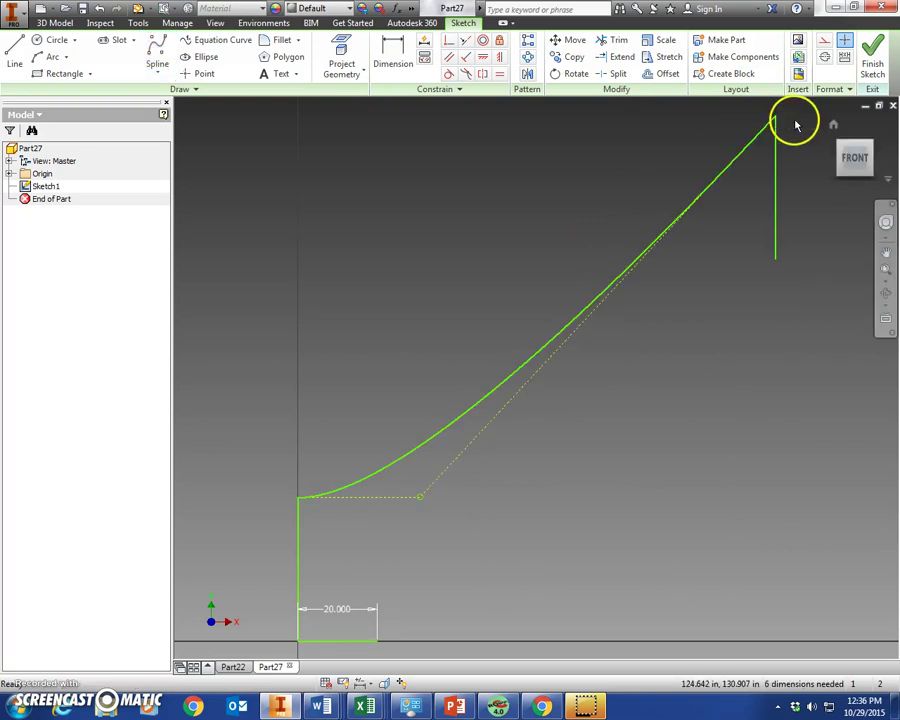
- Draw a spline from the 20 in base line's end to the right vertical's bottom
left_click(155, 45)
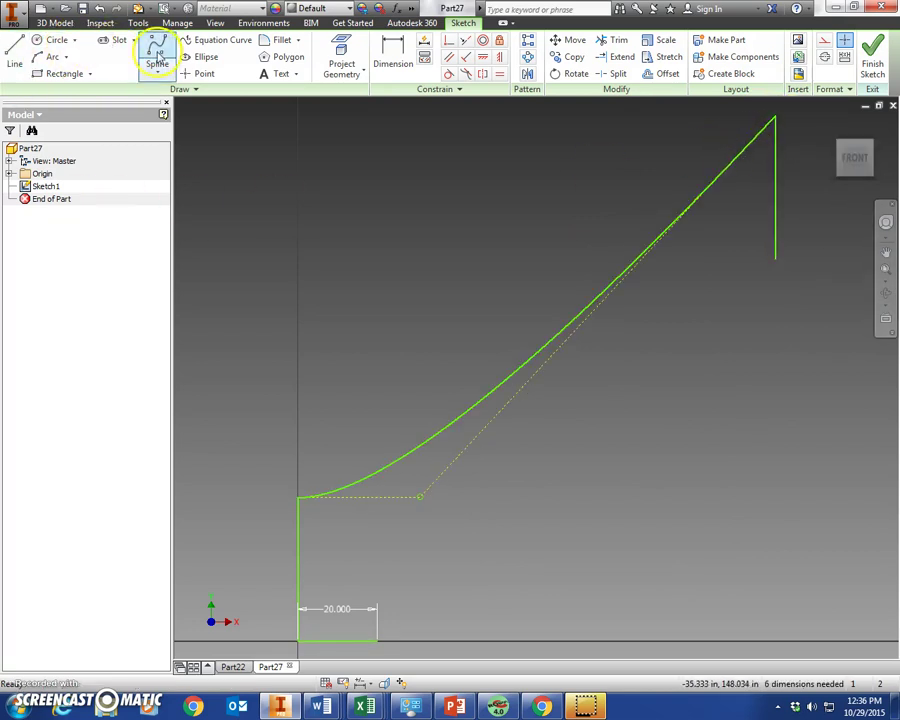
left_click(155, 45)
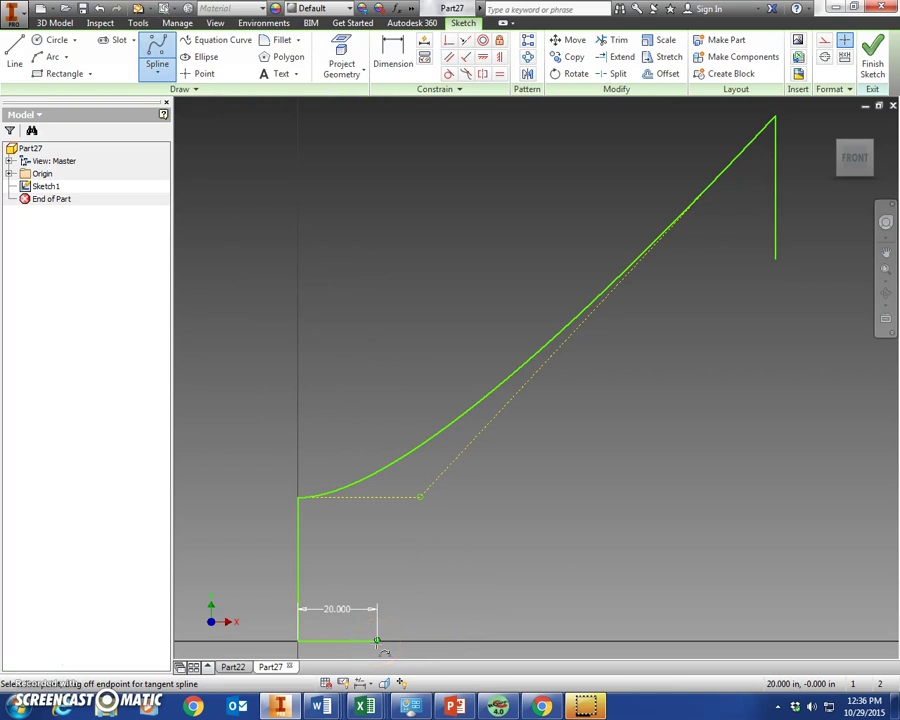
left_click(377, 641)
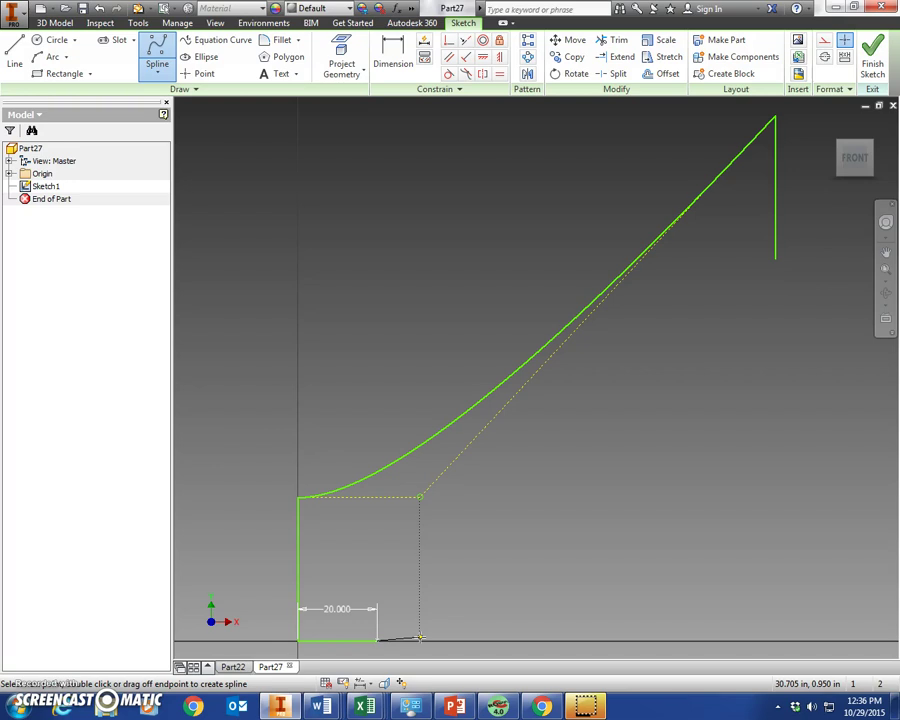
mouse_move(420, 636)
left_mouse_down()
mouse_move(716, 310)
mouse_move(776, 260)
left_mouse_up()
left_click(776, 260)
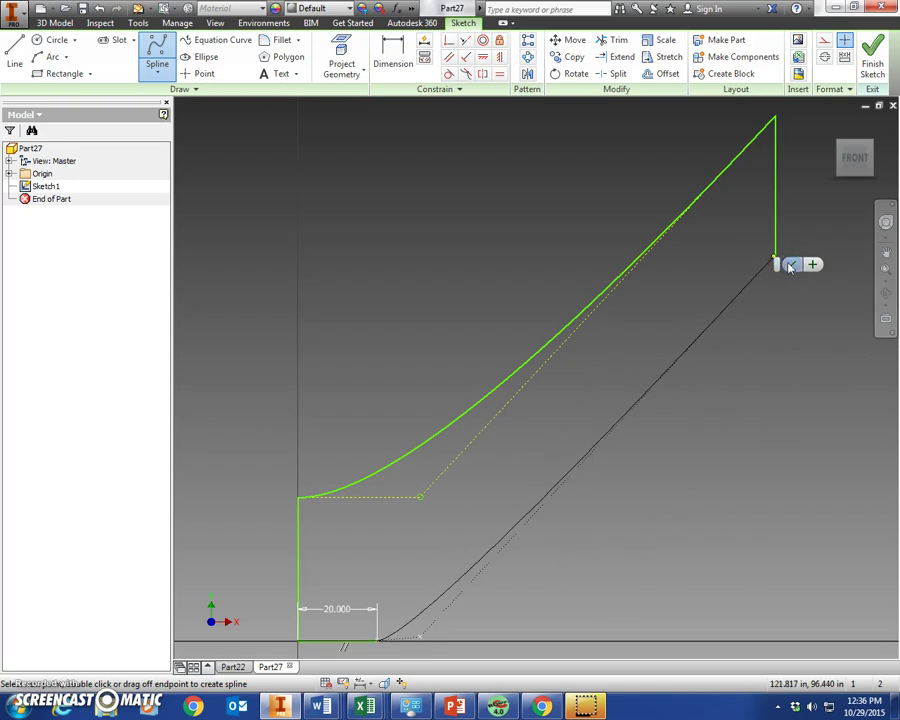
left_click(790, 265)
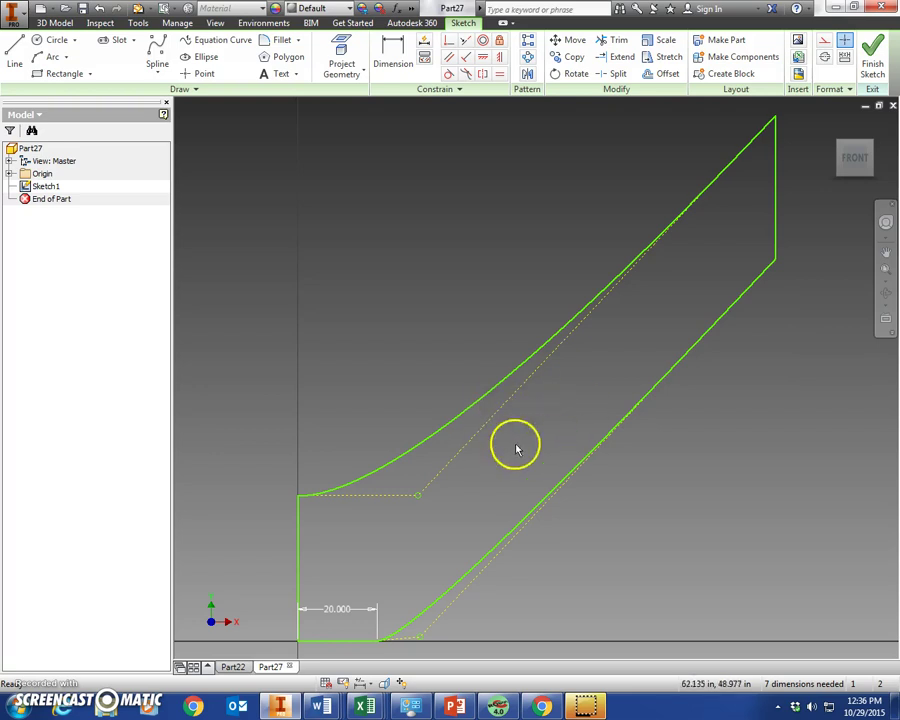
- Finish the sketch and extrude the closed slide profile 36 inches into Extrusion1
left_click(873, 58)
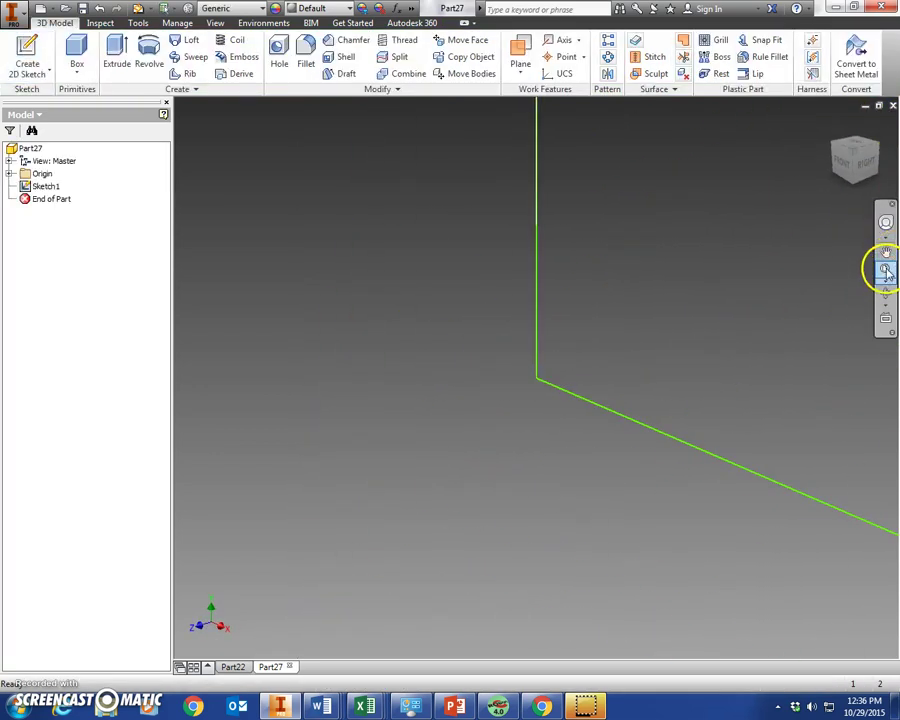
left_click(870, 280)
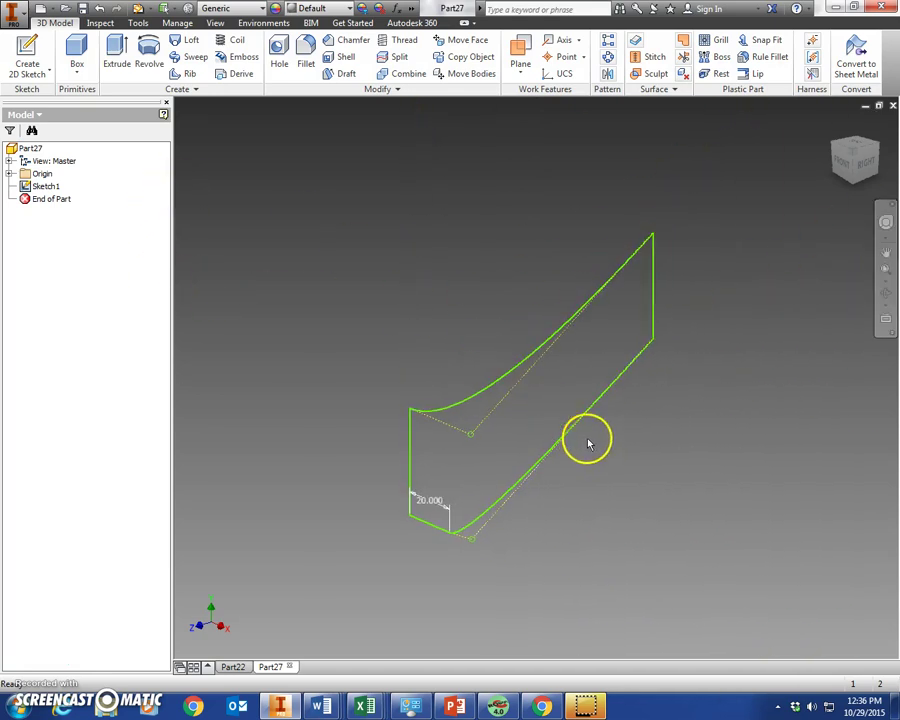
left_click(117, 57)
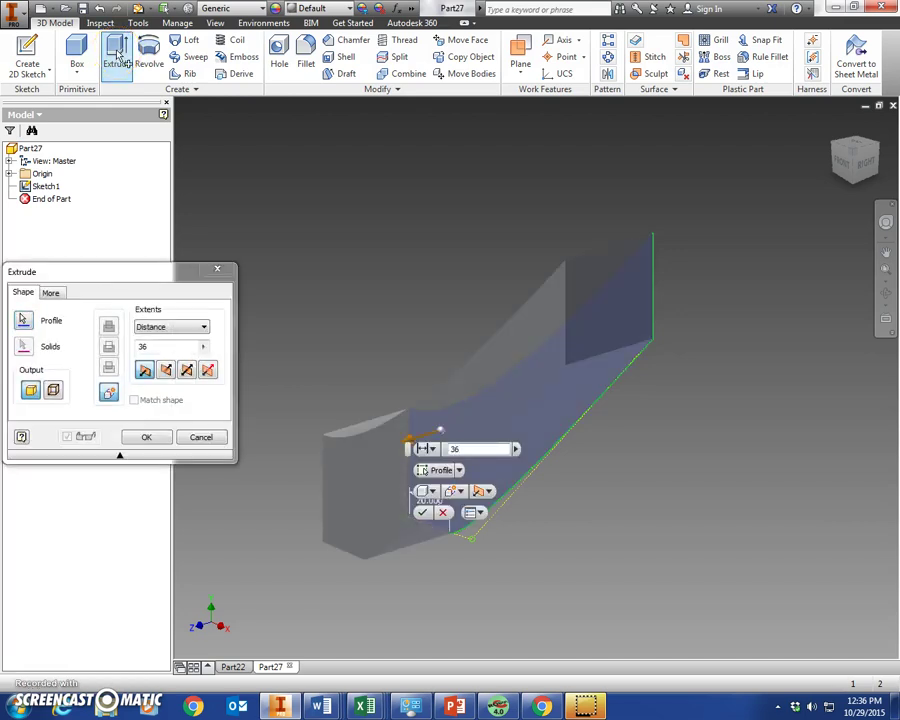
key("Return")
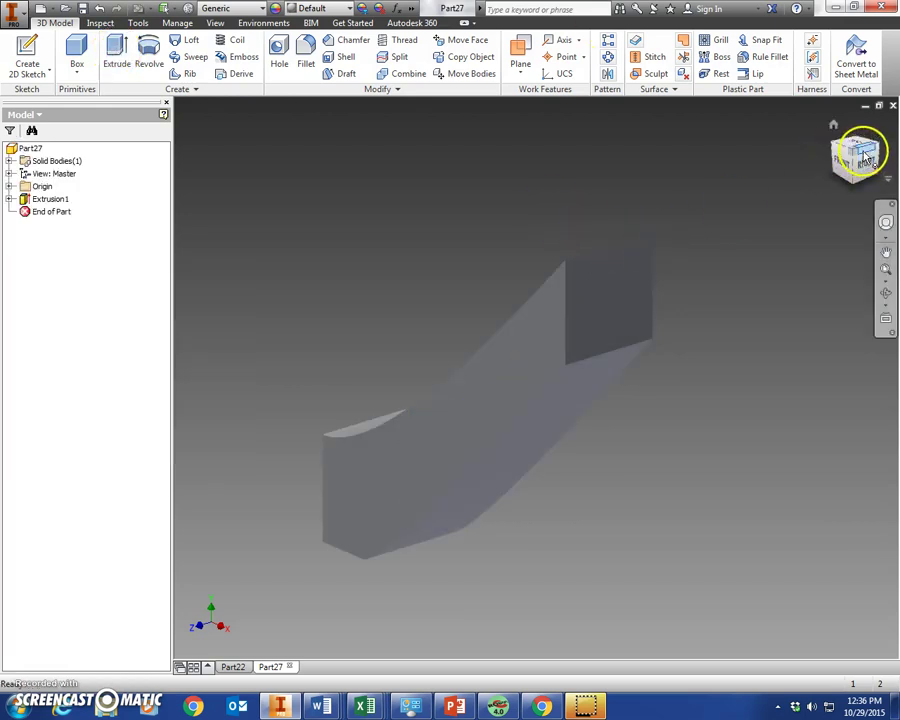
mouse_move(865, 152)
left_mouse_down()
mouse_move(865, 167)
mouse_move(878, 104)
left_mouse_up()
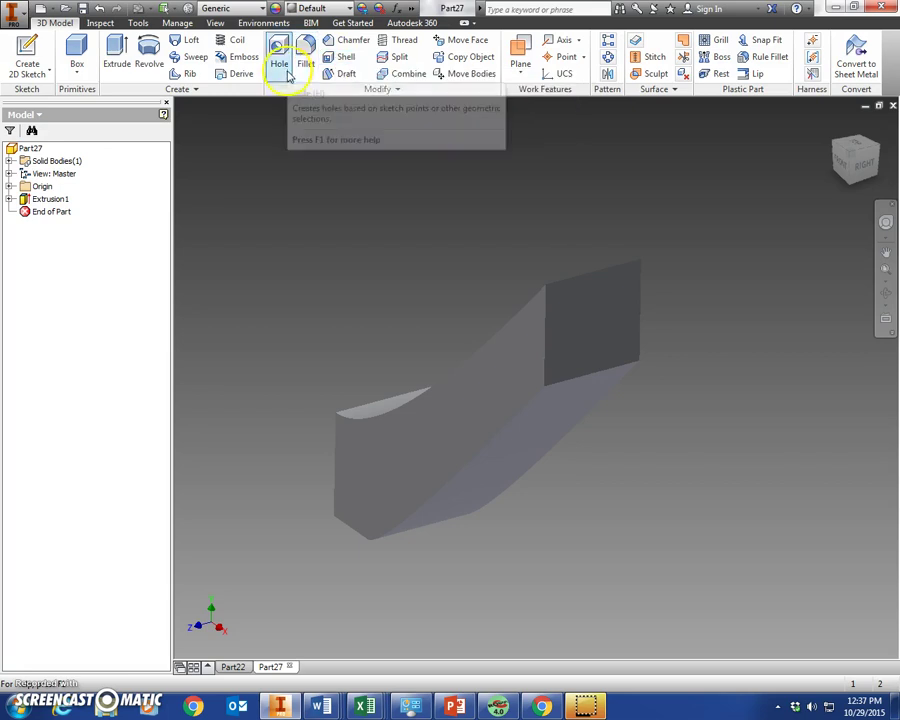
- Shell the extrusion with 3 in walls, removing both end faces
left_click(336, 64)
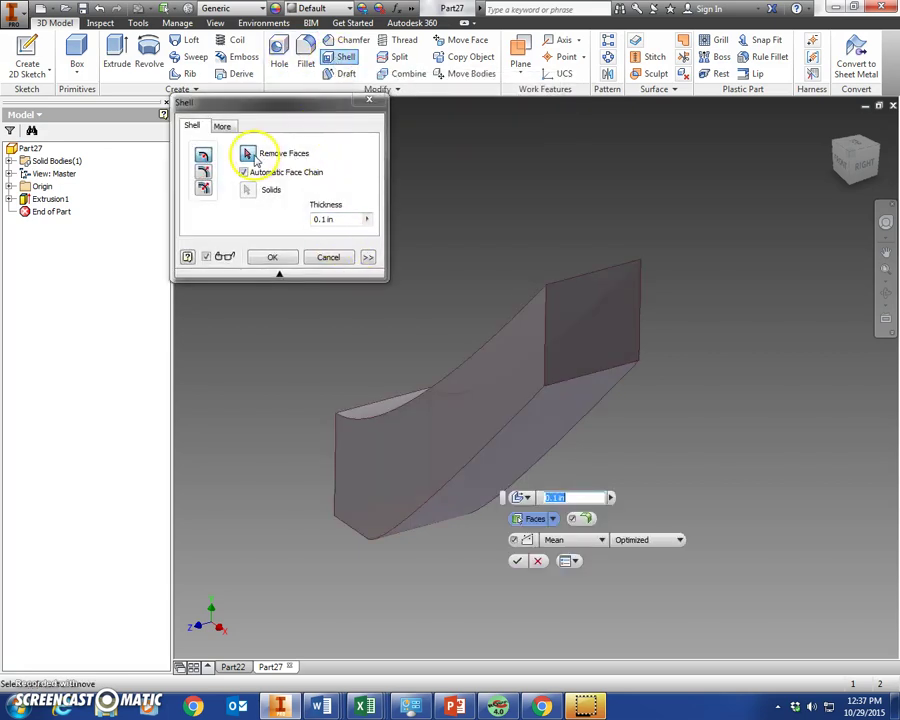
left_click(578, 333)
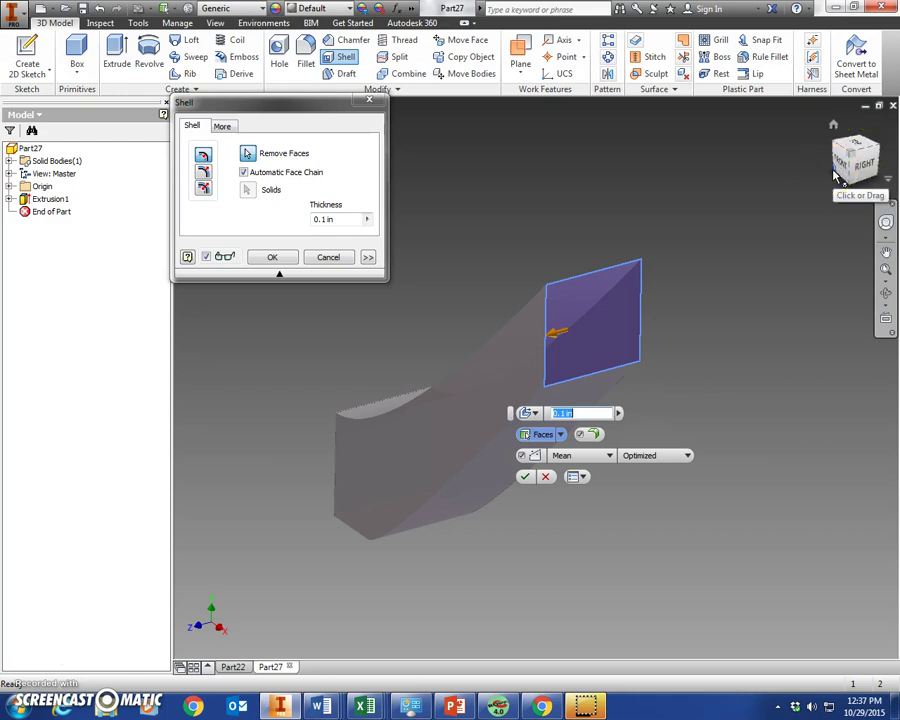
left_click_drag(838, 175, 488, 405)
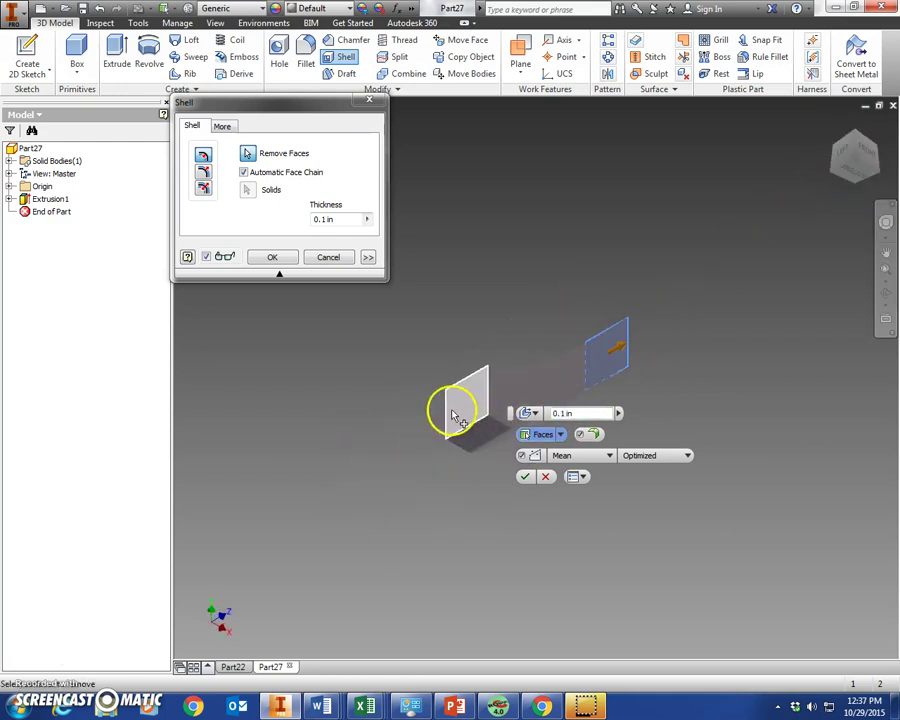
left_click(478, 402)
type("3")
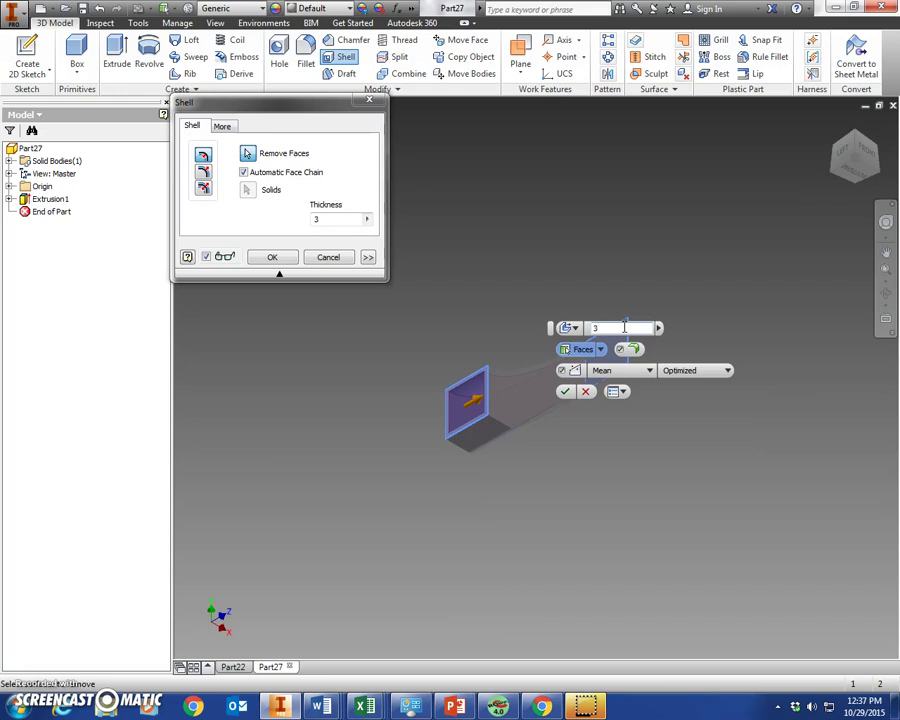
key("Return")
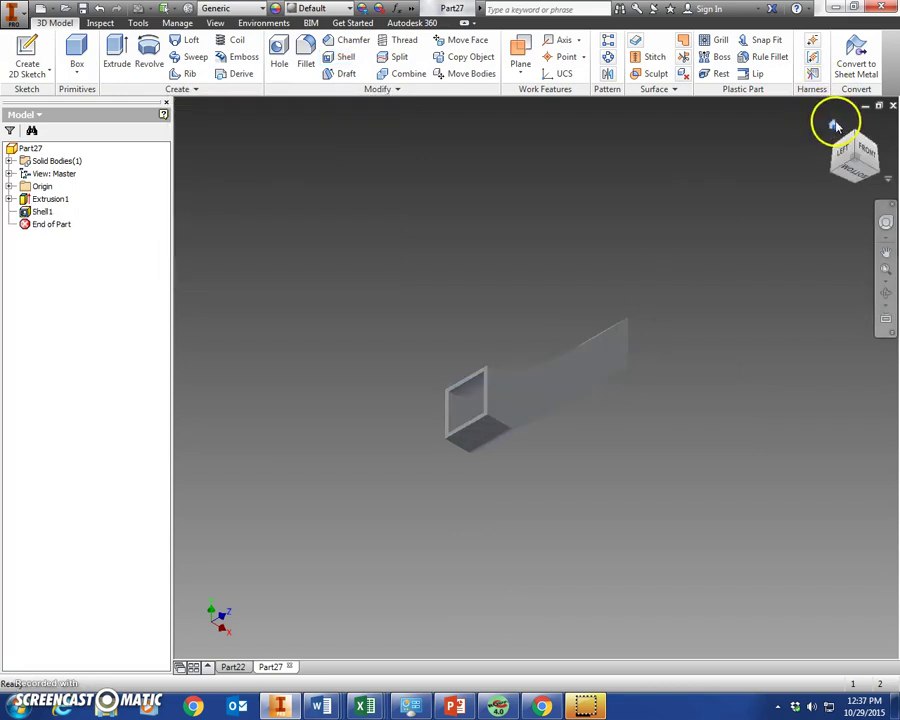
- Inspect the hollow part's opening, then switch to the orange Part22 document
left_click(833, 126)
left_click_drag(864, 158, 792, 182)
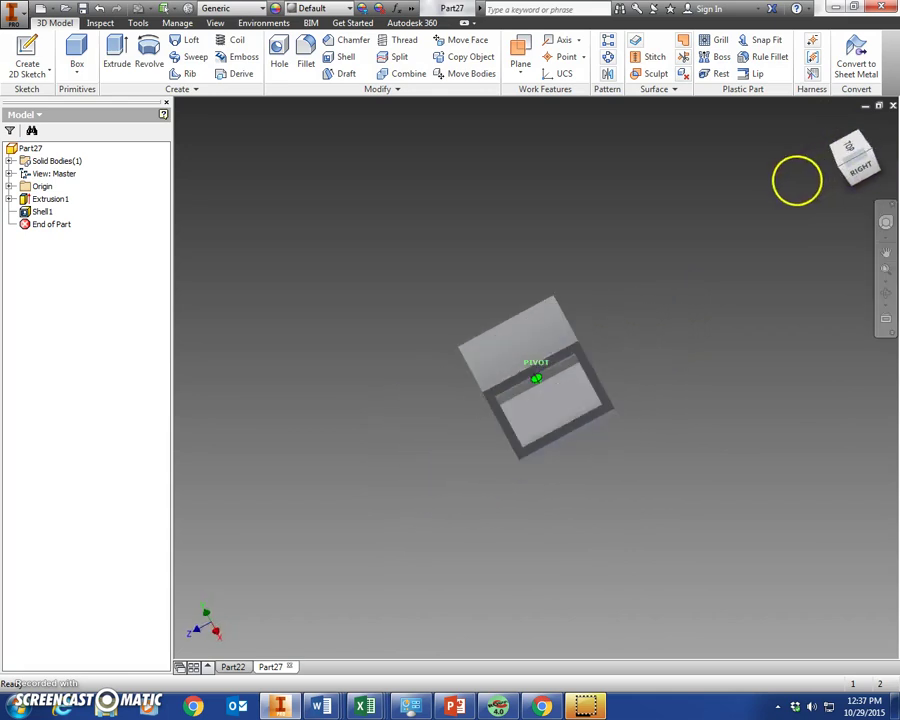
left_click(833, 126)
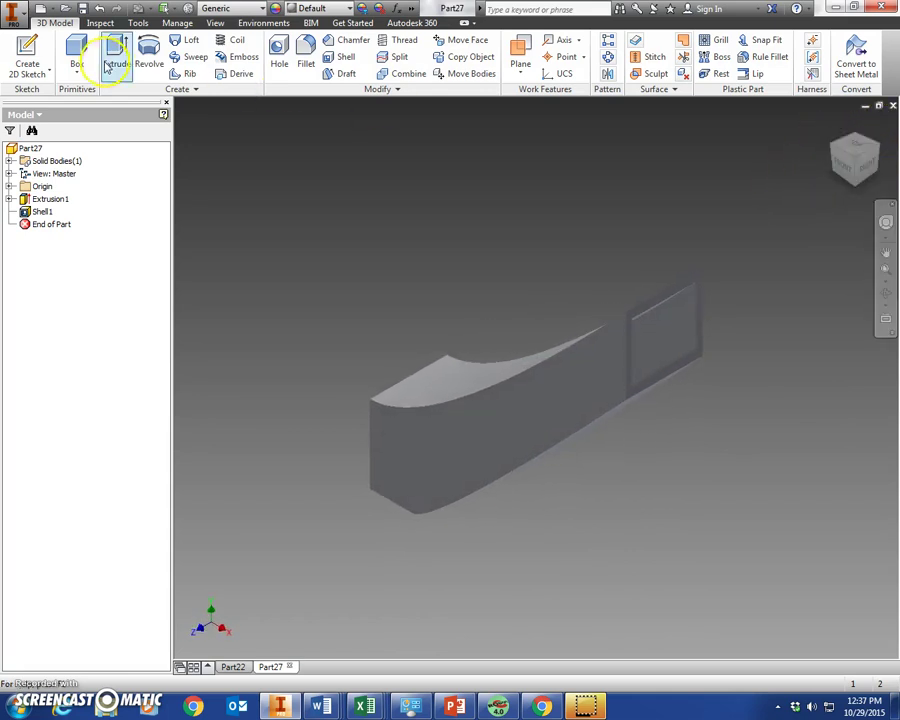
left_click(233, 666)
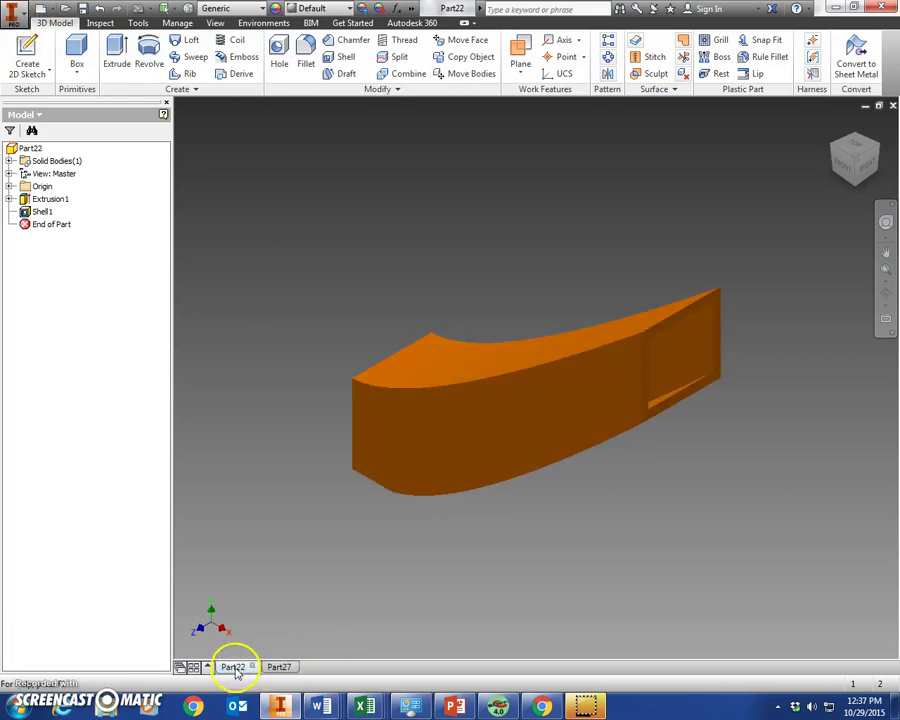
- Save the orange slide part as 'tunnel slide' in the playground folder
left_click(10, 10)
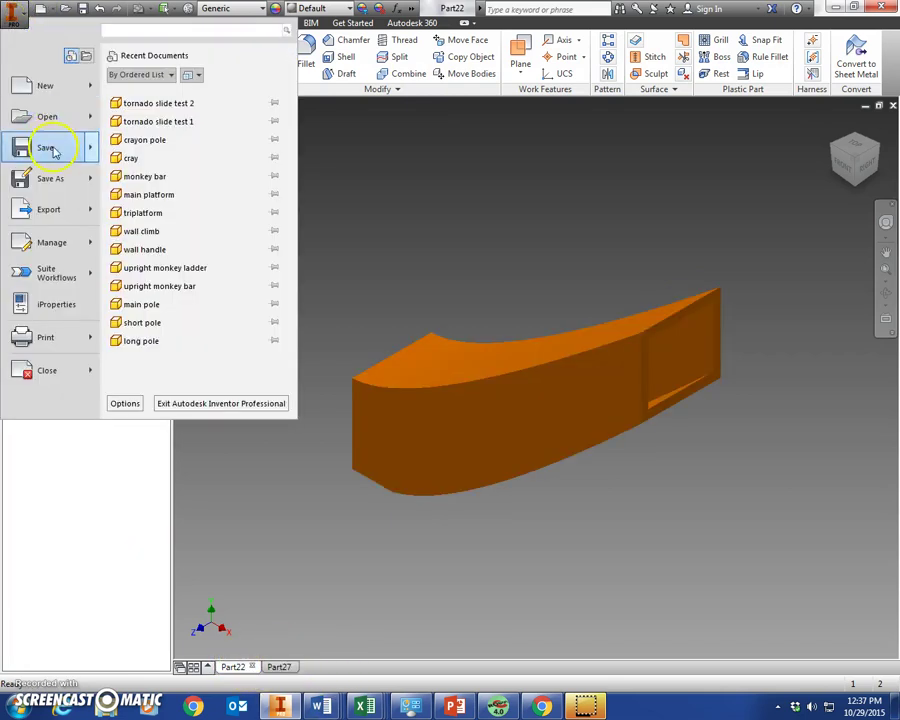
left_click(56, 177)
type("tunnel slide")
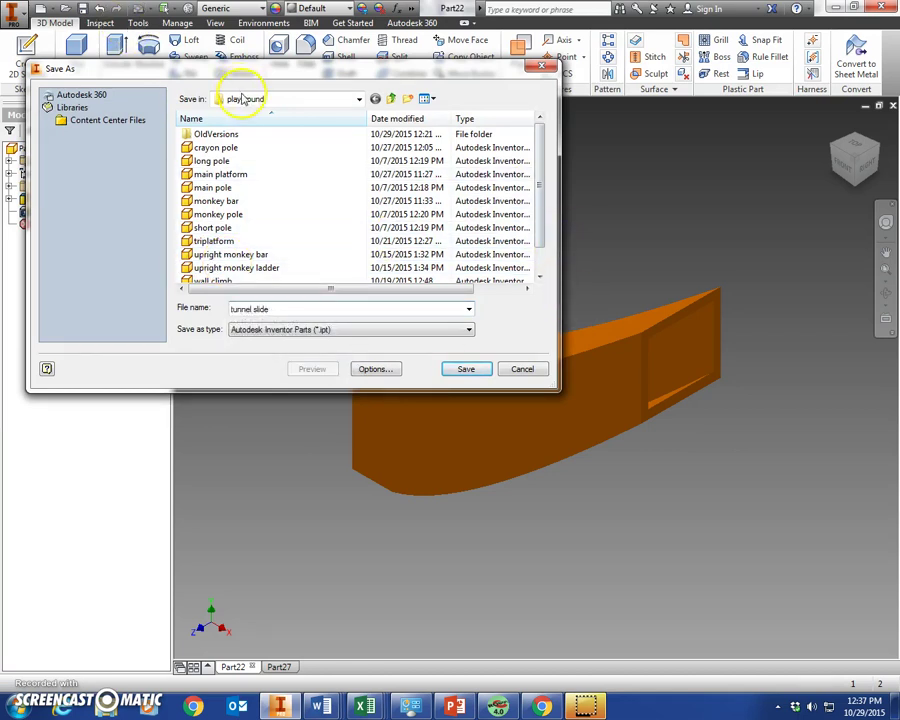
left_click(466, 370)
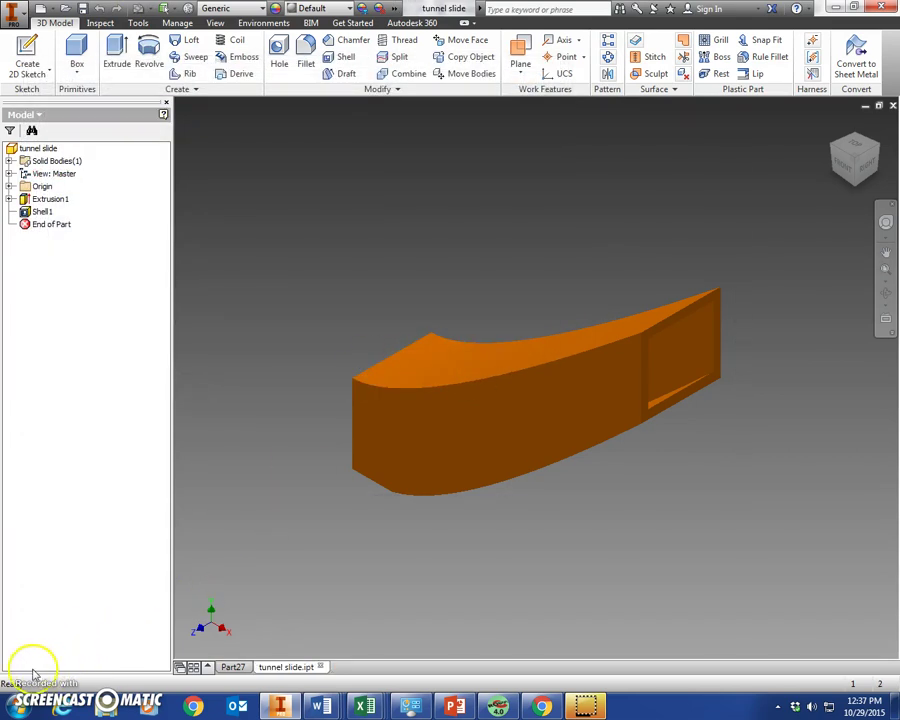